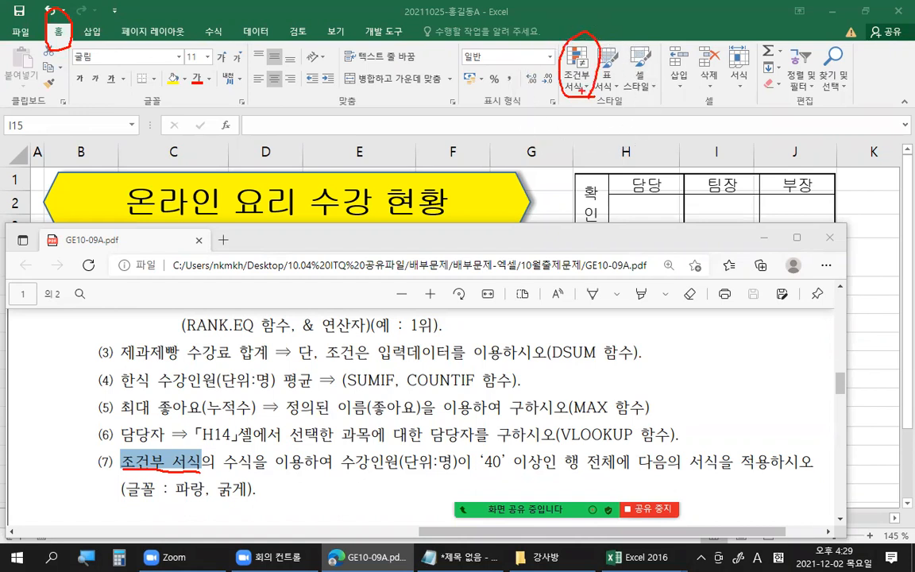
Examine task (7) in GE10-09A.pdf for the conditional formatting method, the 수강인원 condition, the target rows and the required font format
mouse_move(223, 470)
left_mouse_down()
mouse_move(317, 469)
mouse_move(256, 447)
mouse_move(224, 451)
left_mouse_up()
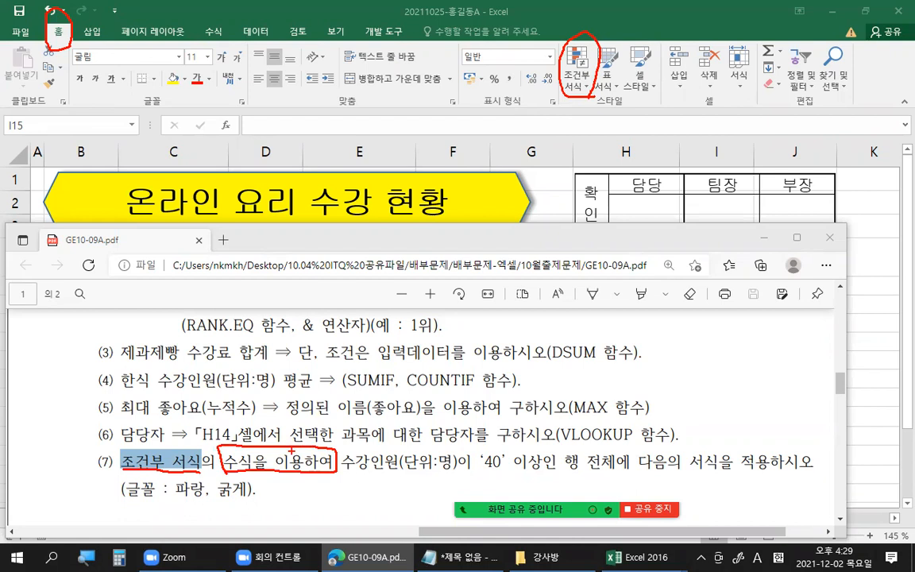
key("Escape")
key("ctrl+2")
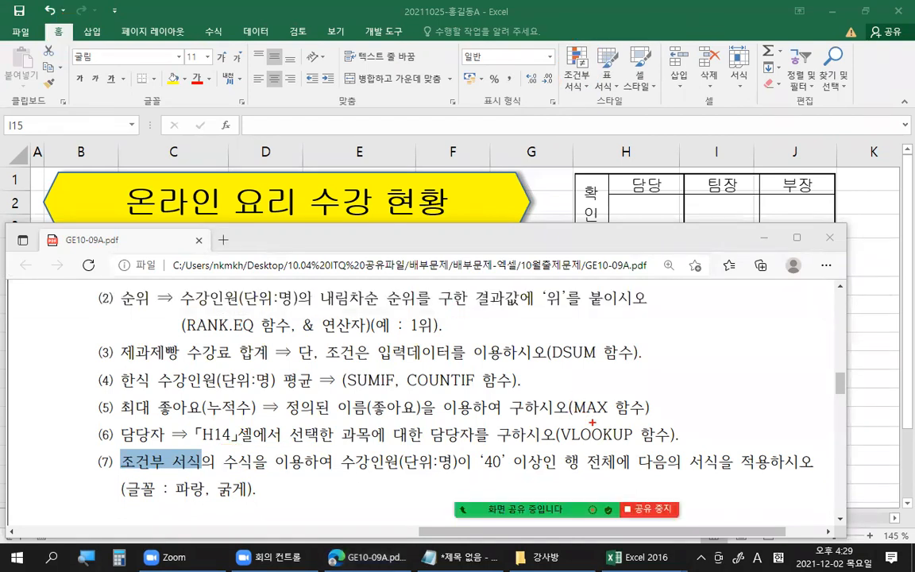
mouse_move(345, 474)
left_mouse_down()
mouse_move(531, 471)
mouse_move(477, 459)
mouse_move(486, 442)
mouse_move(530, 447)
left_mouse_up()
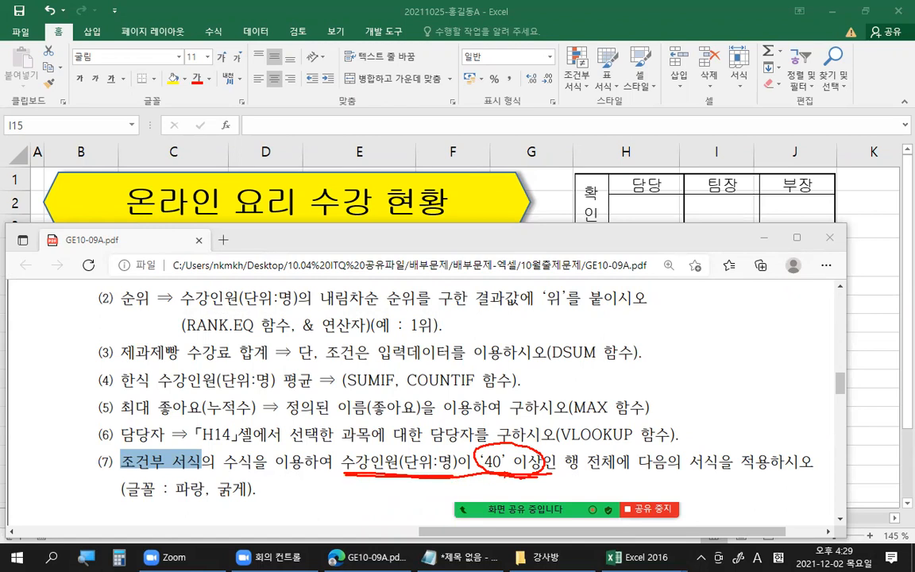
left_click_drag(508, 459, 544, 460)
key("Escape")
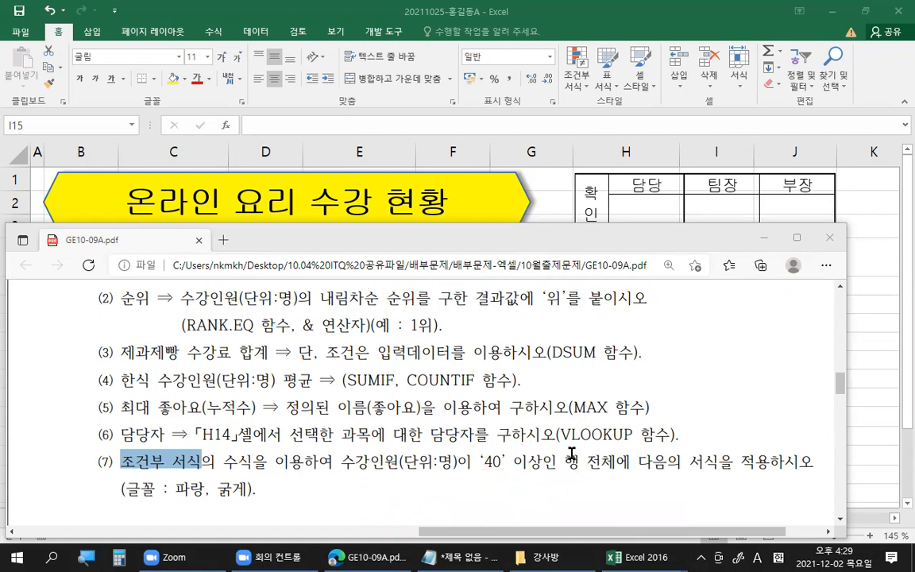
key("ctrl+2")
mouse_move(565, 476)
left_mouse_down()
mouse_move(612, 473)
mouse_move(580, 449)
mouse_move(547, 450)
left_mouse_up()
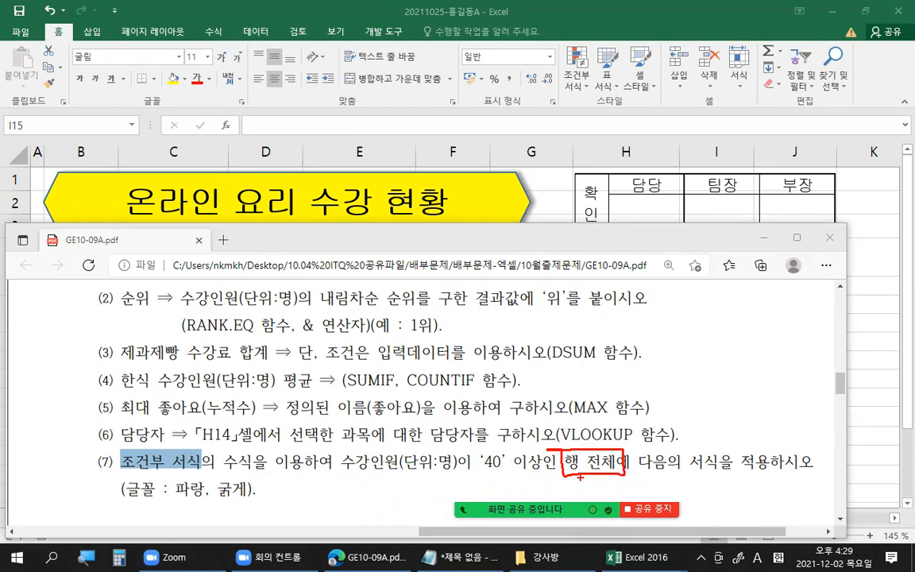
left_click_drag(659, 470, 721, 467)
left_click_drag(168, 492, 256, 493)
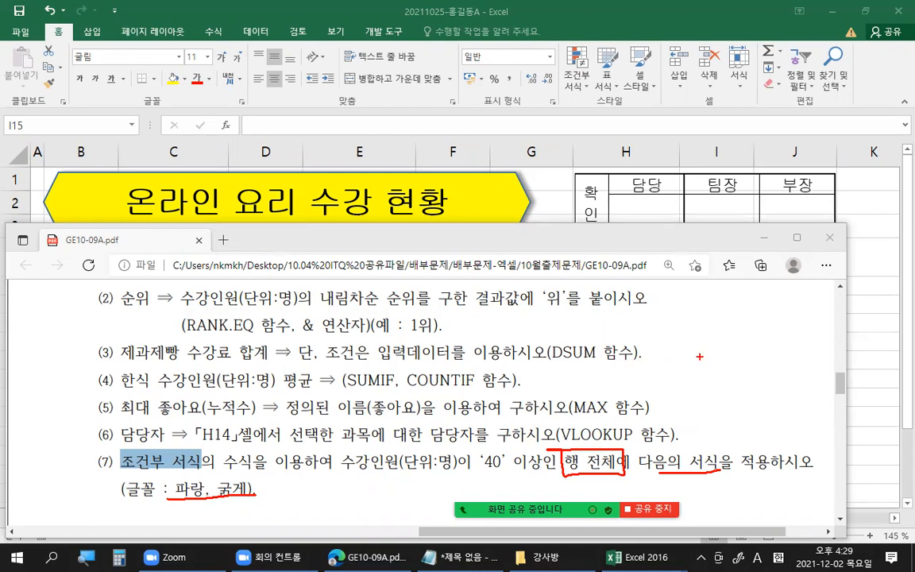
left_click_drag(358, 149, 348, 143)
left_click_drag(456, 158, 463, 148)
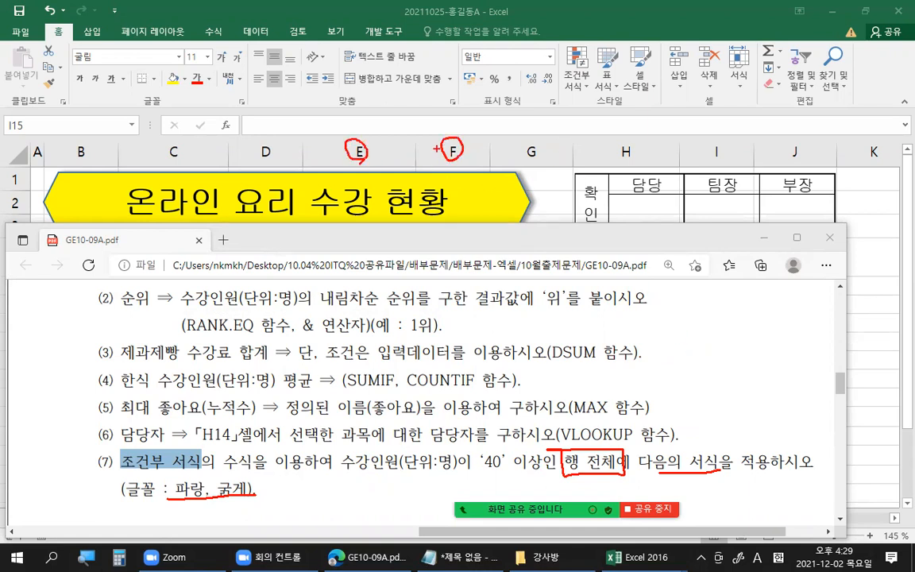
left_click_drag(429, 134, 427, 158)
left_click_drag(517, 133, 521, 159)
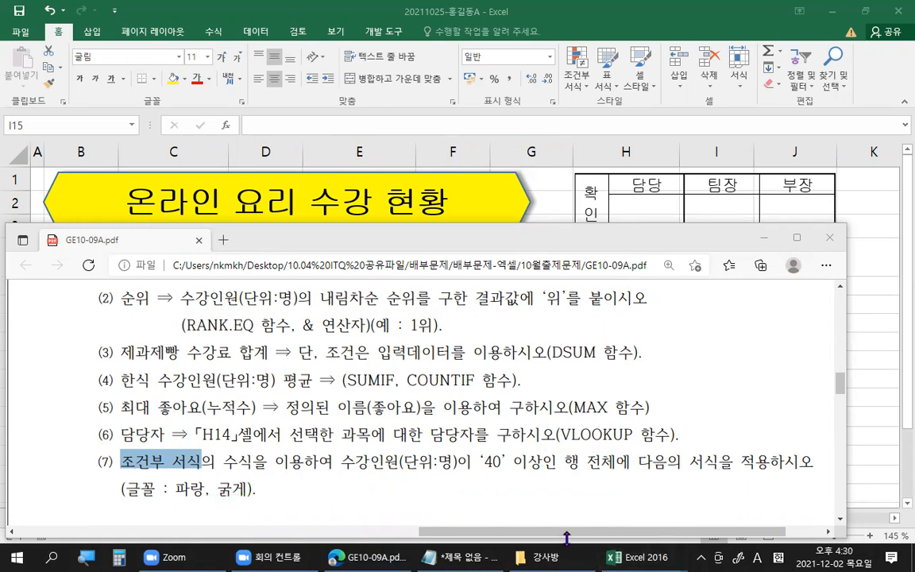
left_click(641, 382)
scroll(715, 293, "down", 1)
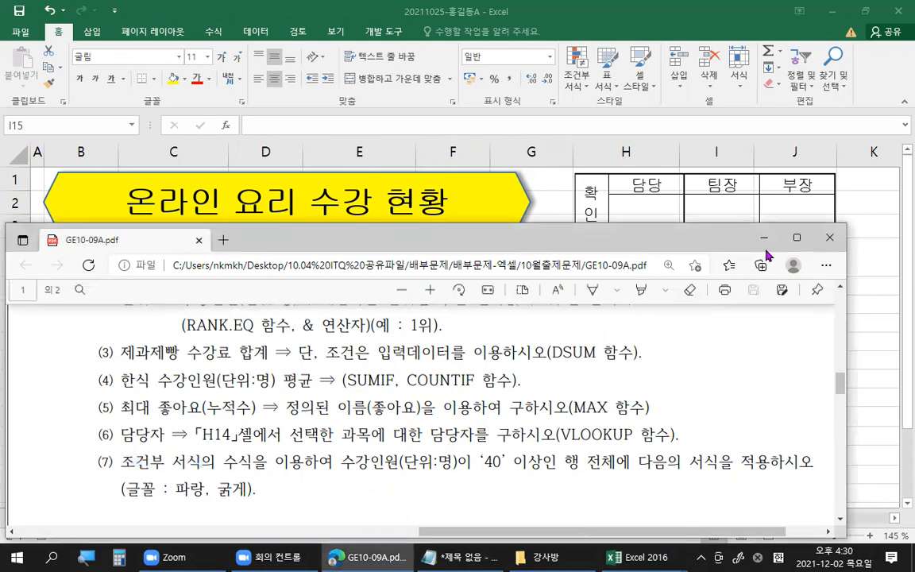
Return to the Excel worksheet and highlight the table rows whose 수강인원 is 40 or more, B7:J7 and B10:J11
left_click(690, 218)
left_click_drag(529, 287, 528, 395)
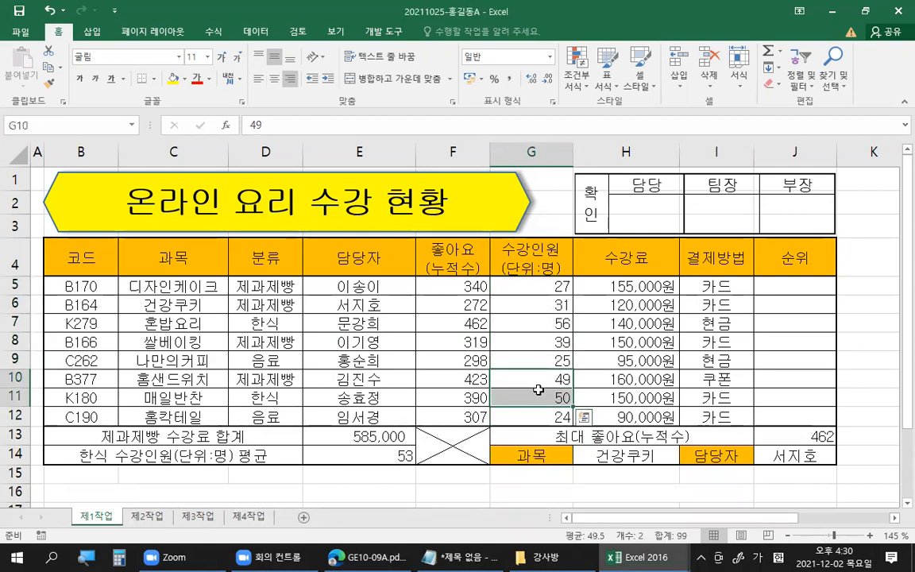
left_click(542, 323, "ctrl")
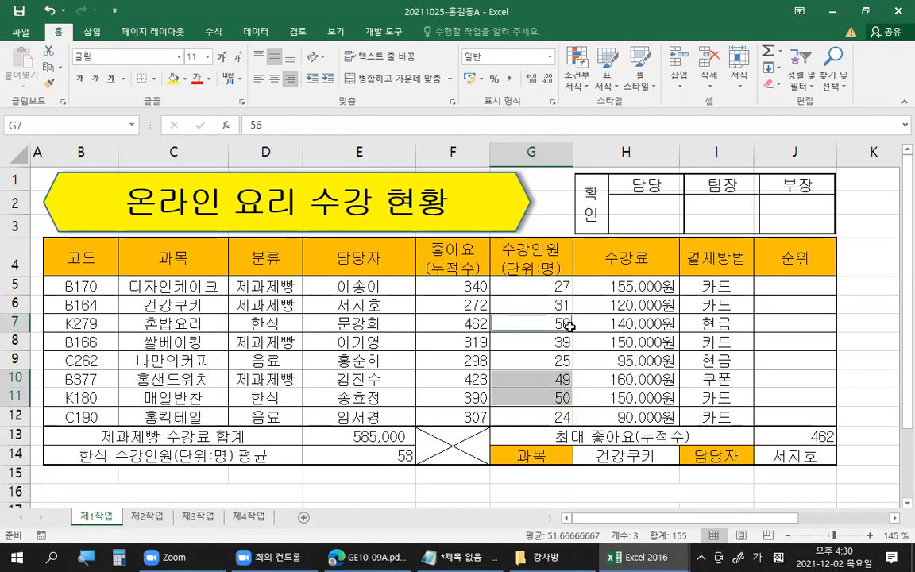
left_click_drag(88, 323, 782, 323)
left_click_drag(83, 379, 776, 394)
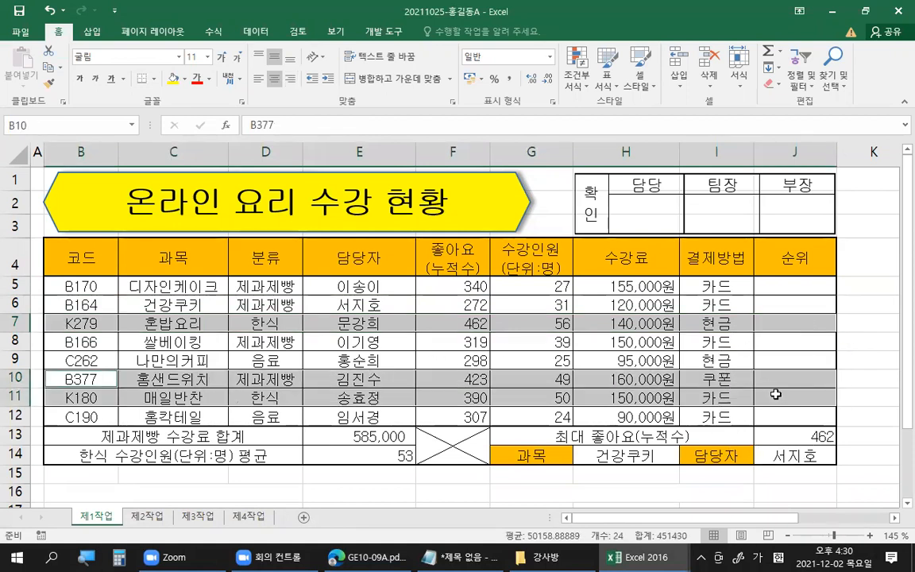
left_click(776, 394)
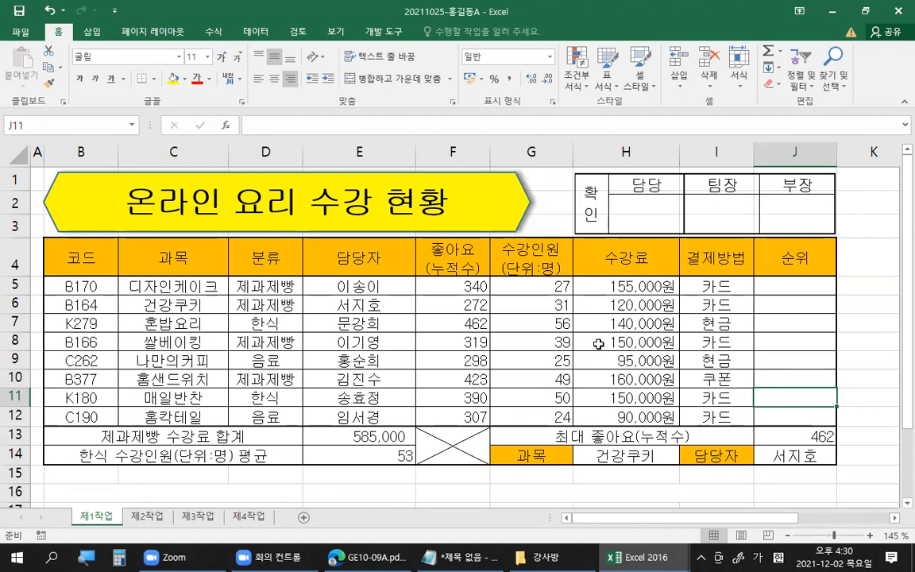
Select the table data B5:J12 without the header row and start a new conditional formatting rule
left_click(96, 289)
left_click_drag(96, 288, 797, 410)
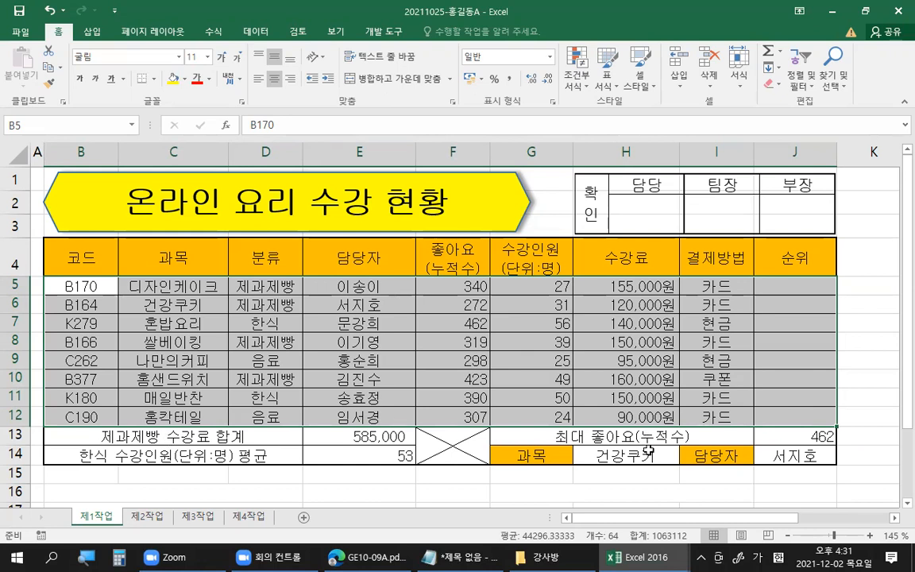
left_click(88, 287)
left_click_drag(88, 287, 767, 411)
key("ctrl+q")
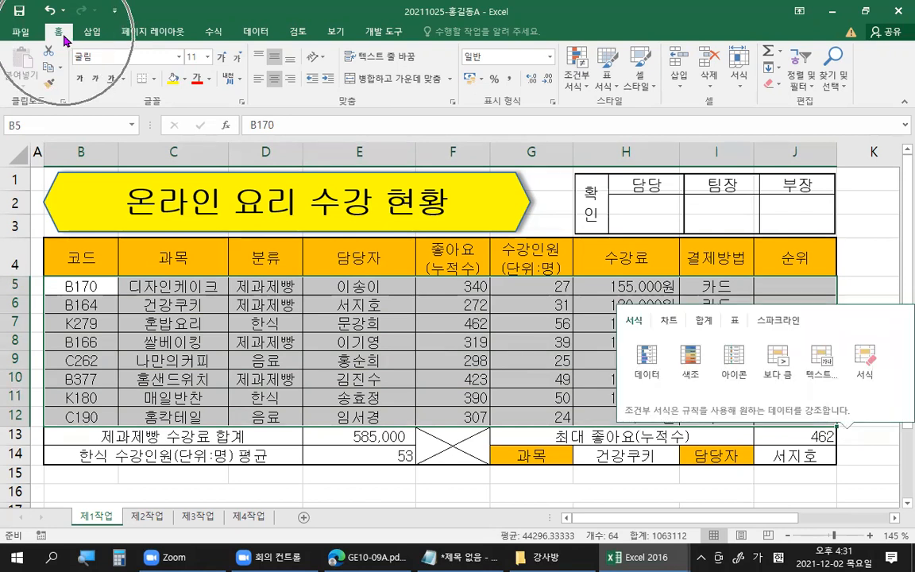
left_click(576, 93)
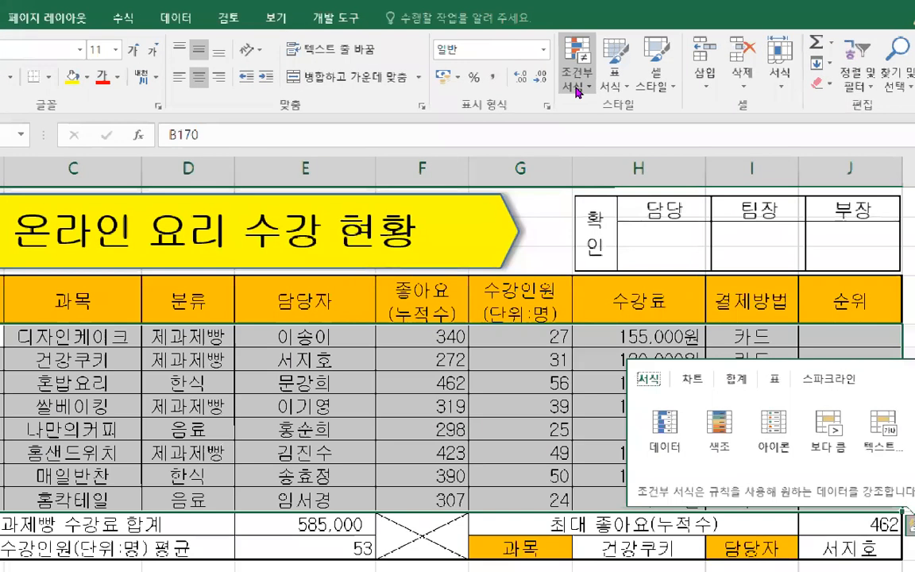
left_click(577, 87)
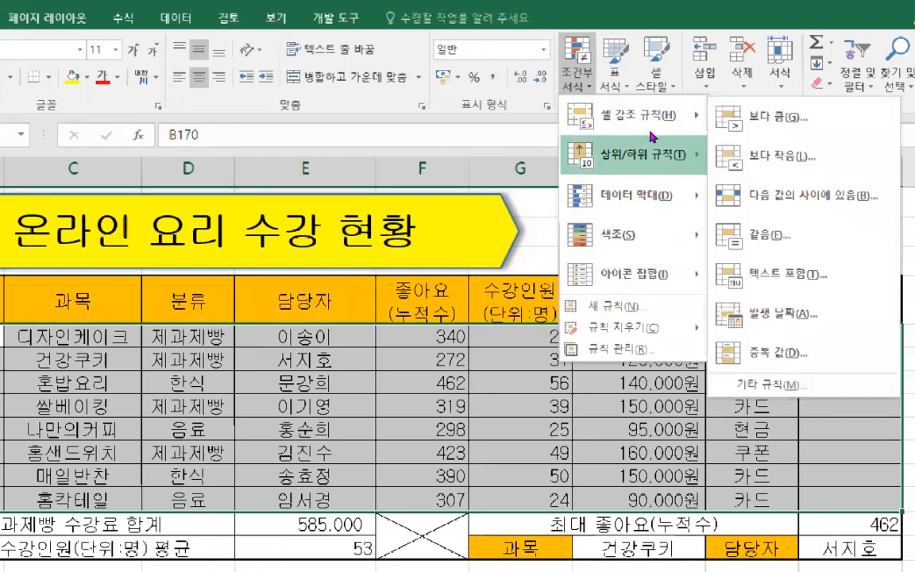
mouse_move(662, 140)
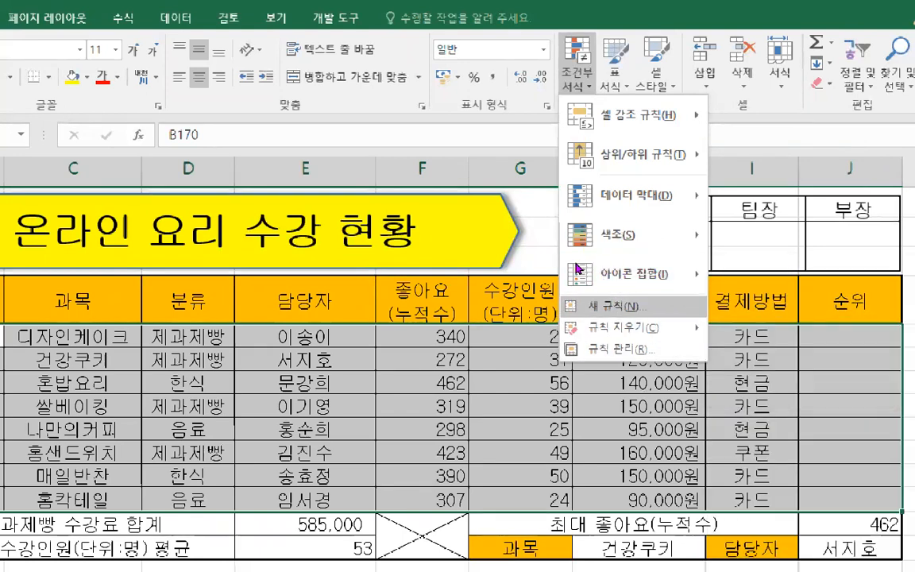
key("ctrl")
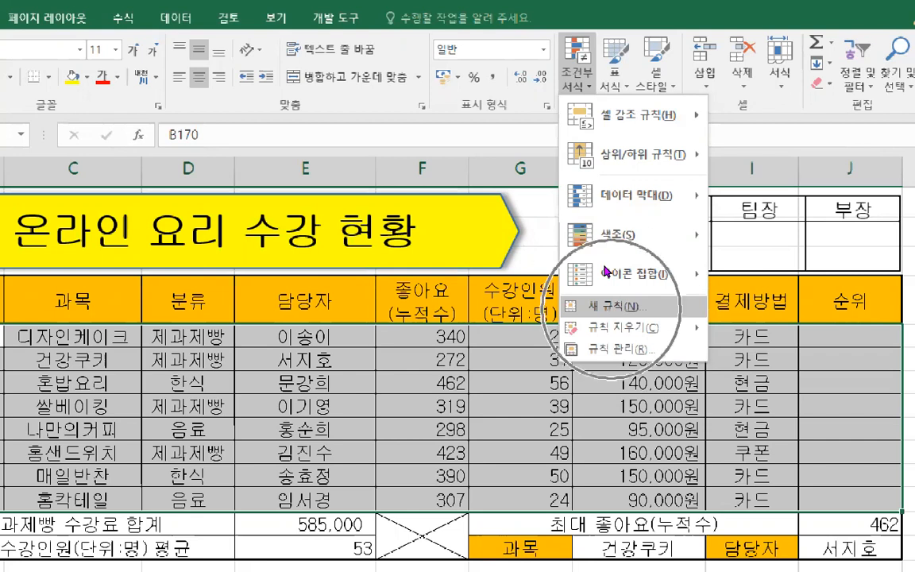
key("ctrl")
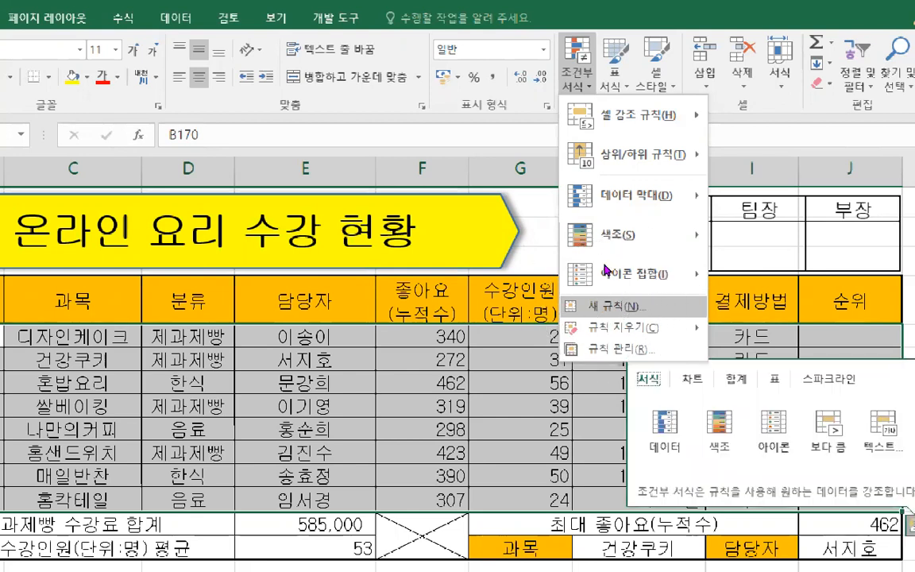
key("ctrl")
key("ctrl")
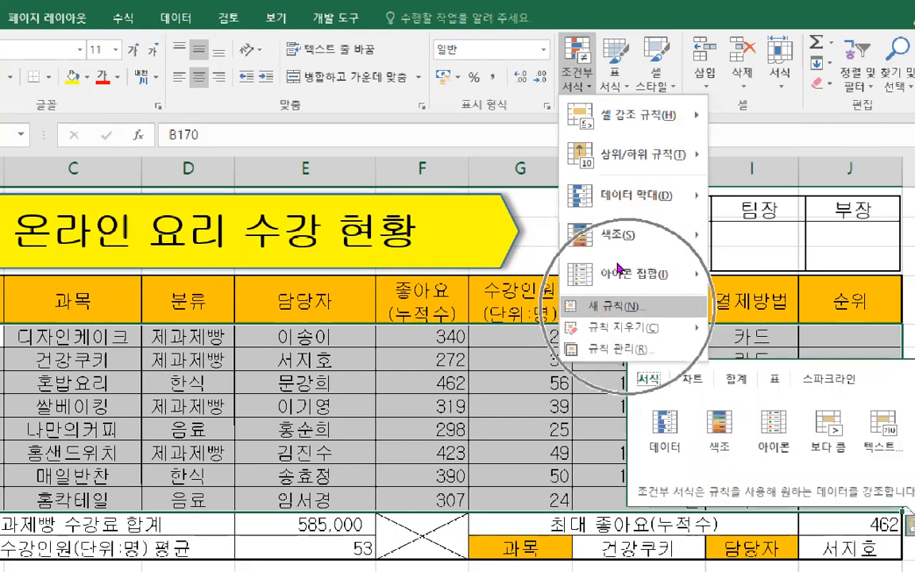
key("ctrl")
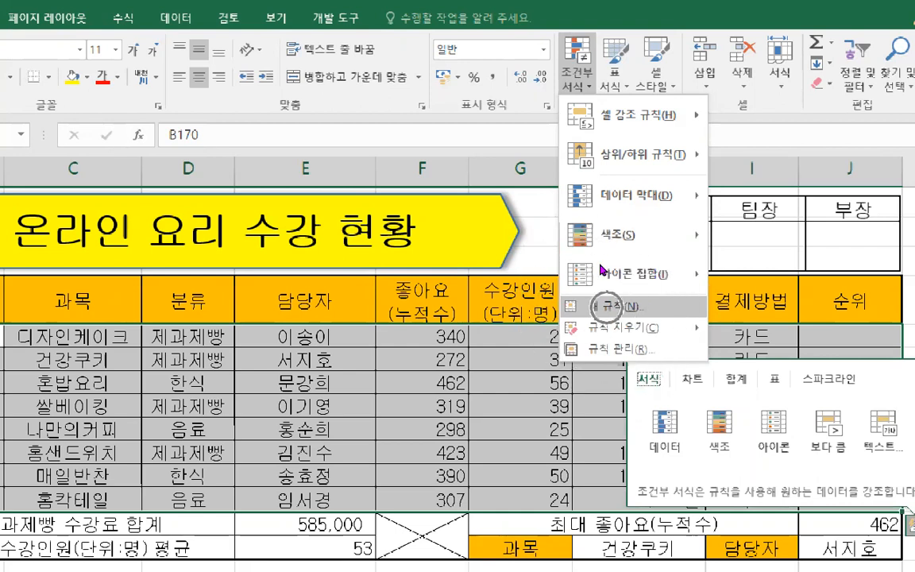
left_click(614, 306)
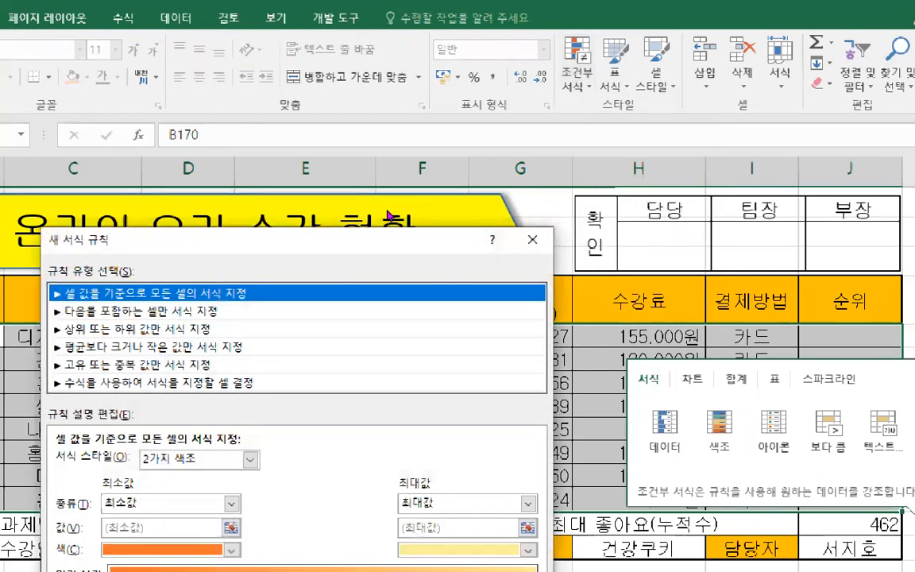
Set the rule type to 수식을 사용하여 서식을 지정할 셀 결정 and begin its formula with "="
left_click_drag(388, 235, 626, 71)
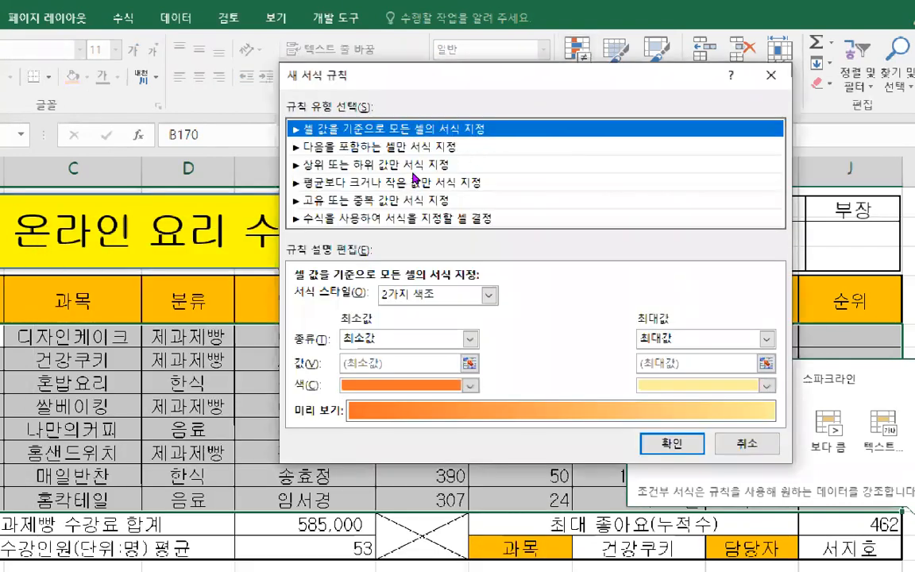
left_click(403, 216)
key("ctrl")
key("ctrl")
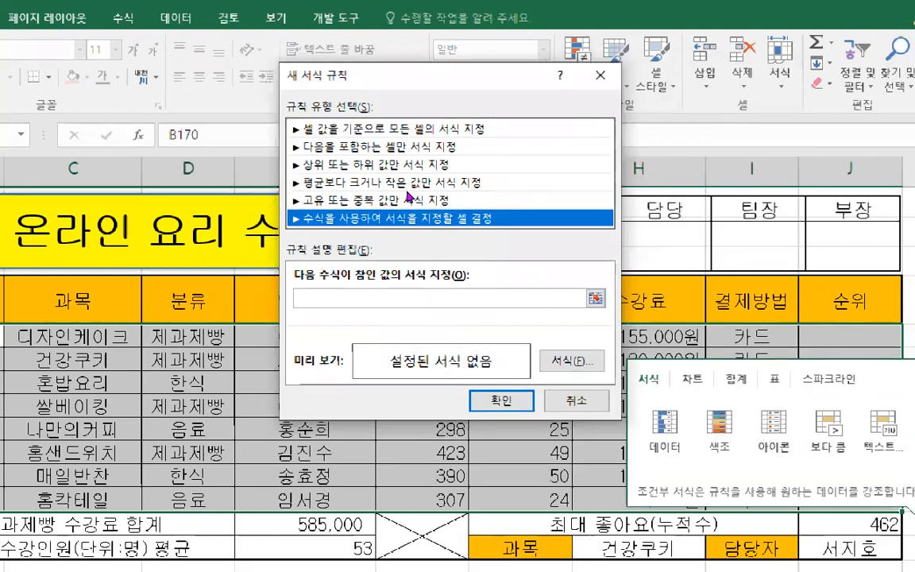
key("ctrl")
key("ctrl")
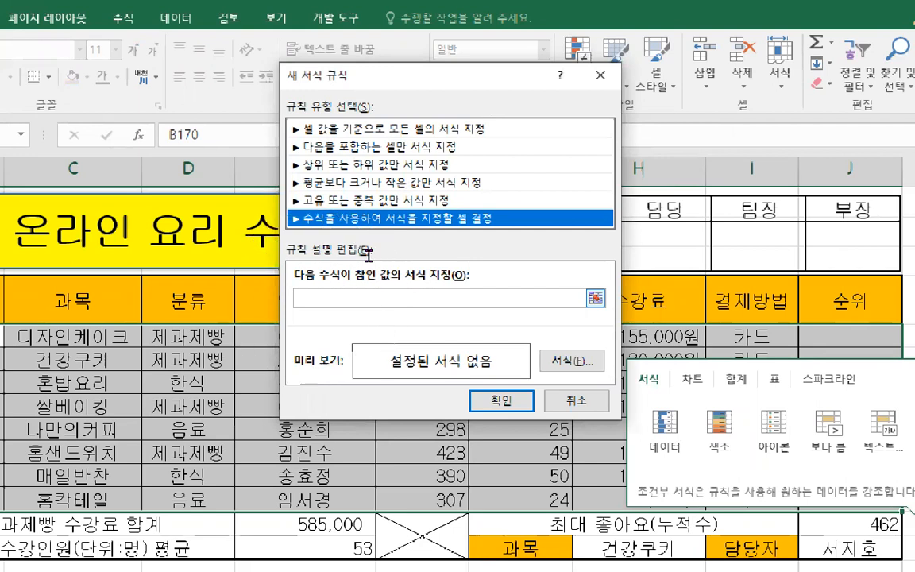
key("ctrl")
key("Tab")
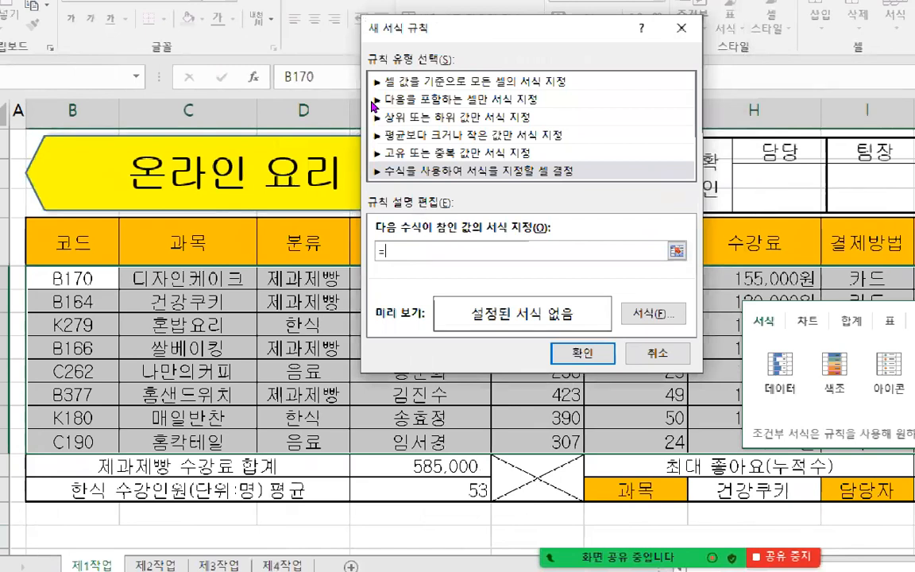
left_click_drag(439, 29, 314, 60)
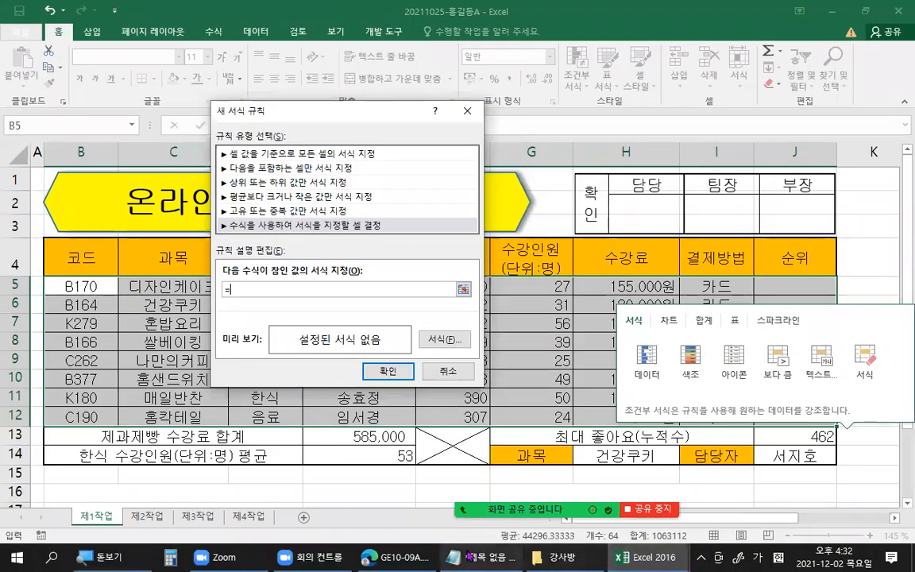
Switch to the open Notepad note and write "셀주소 비교연산자 찾는값" below a block of blank lines
left_click(480, 554)
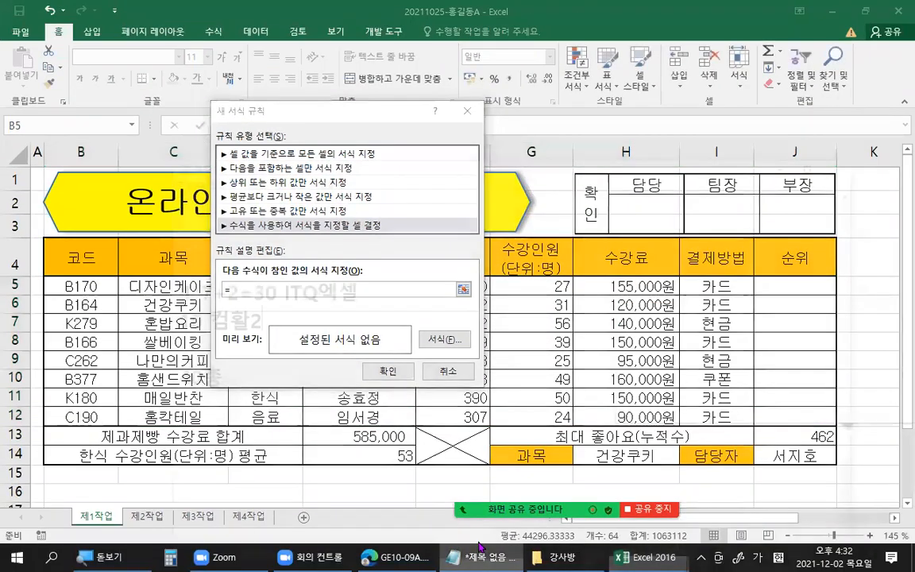
scroll(341, 275, "down", 1)
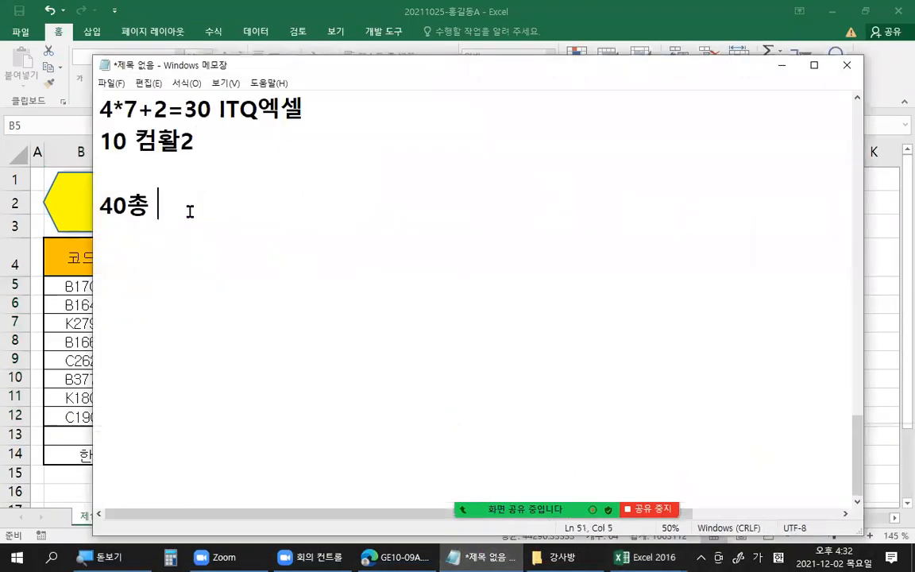
key("Return")
key("Return")
key("Return")
key("Return")
key("Return")
key("Return")
key("Return")
key("Return")
key("Return")
key("Return")
key("Return")
key("Return")
key("Return")
key("Return")
key("Return")
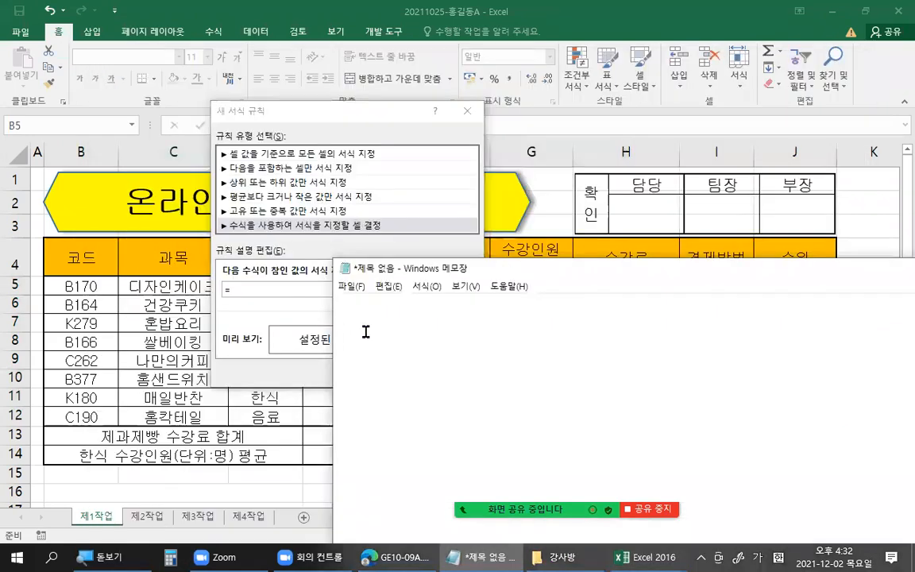
type("셀주소 비교연산자 ")
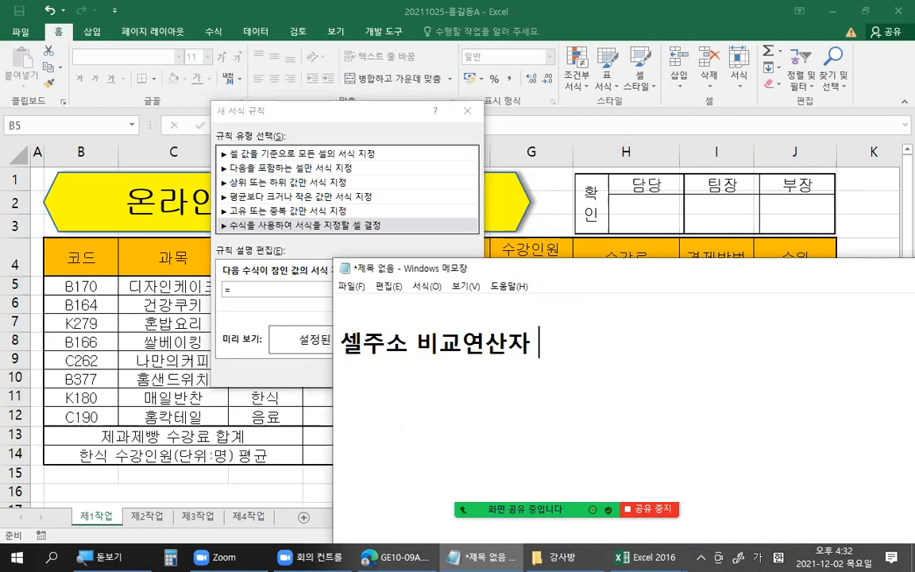
type("찾는값")
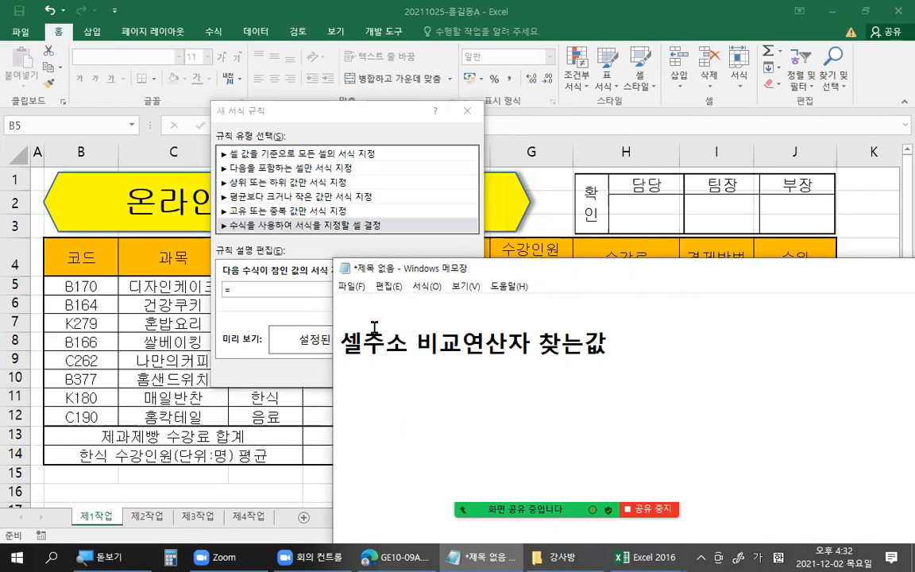
Replace the three placeholders in the note's line so it reads "수강인원 >= 40"
left_click_drag(343, 343, 402, 347)
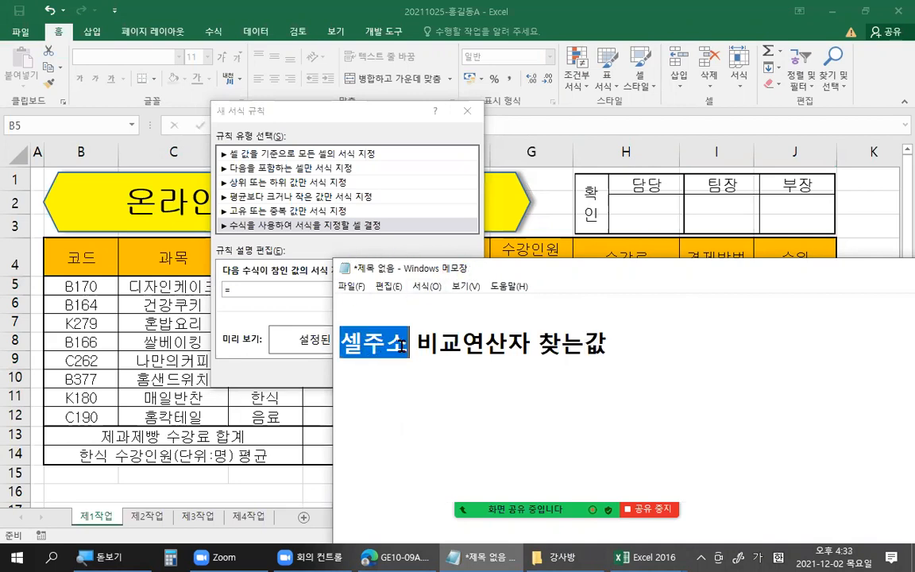
type("수강인원")
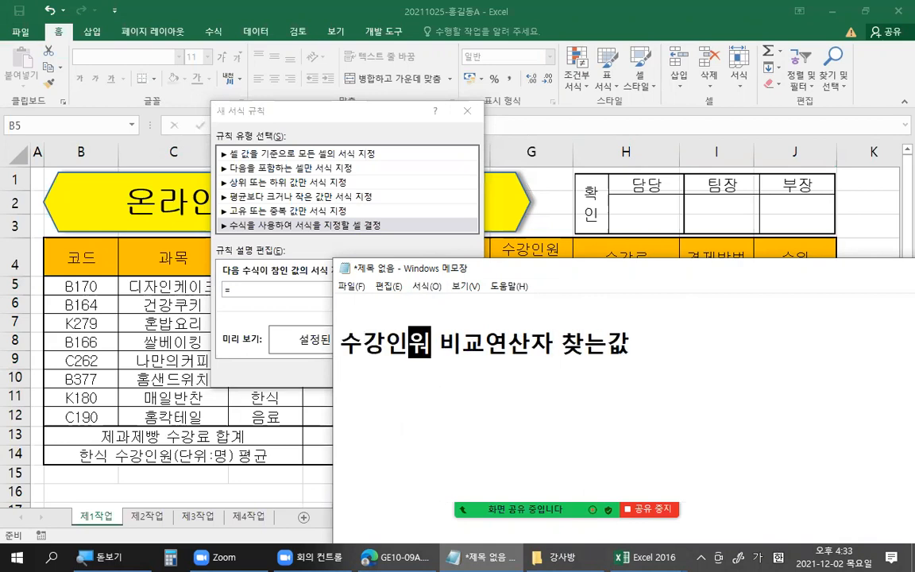
left_click_drag(561, 343, 619, 341)
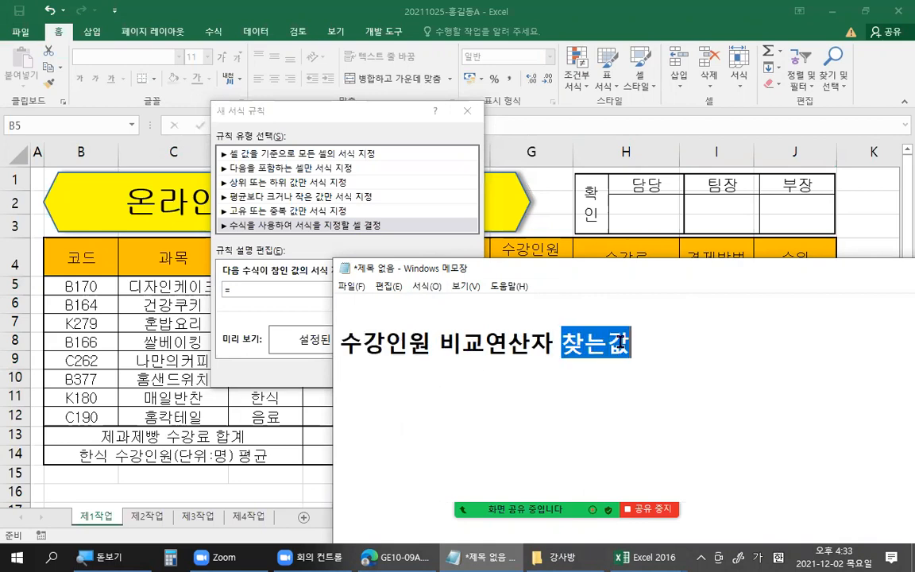
type("40")
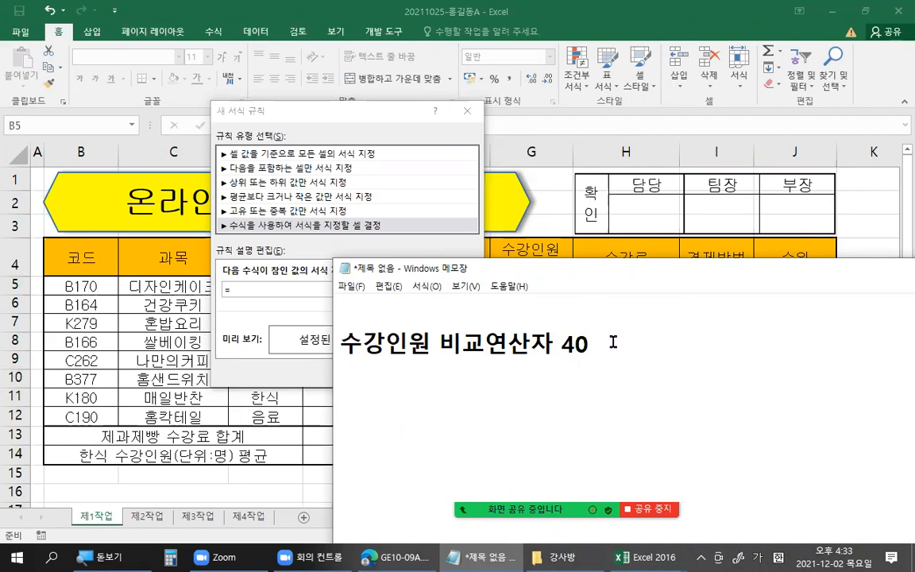
left_click_drag(439, 343, 550, 347)
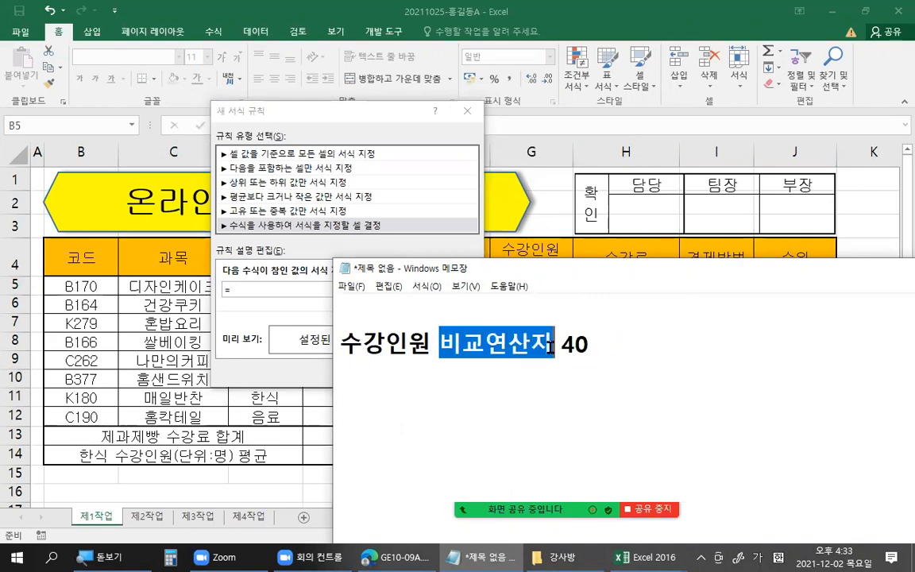
type(">=")
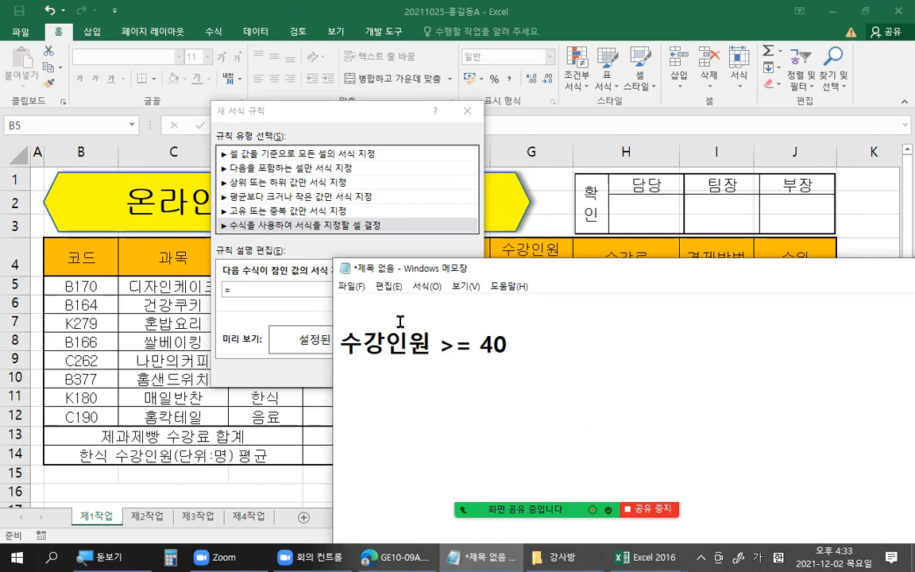
Write the general pattern "셀주소 비교연산자 찾는값(비교값)" on the blank line above the condition in the note
left_click(357, 316)
type("셀주소")
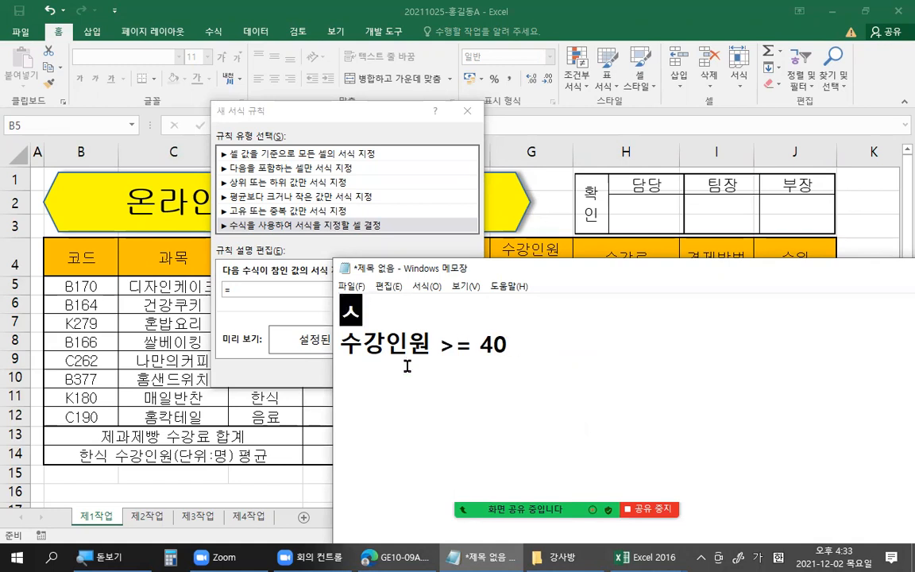
type("   ㅂ")
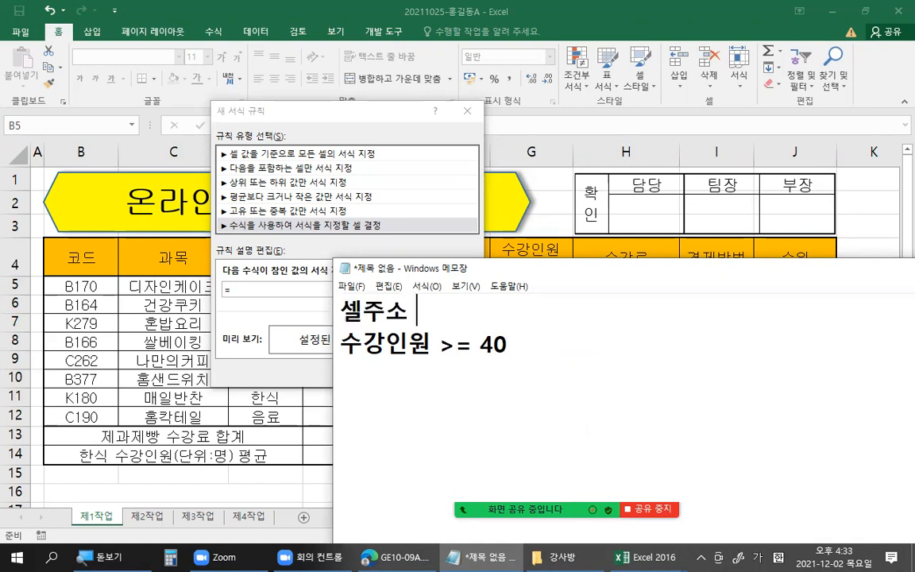
type("ㅣ교연산자")
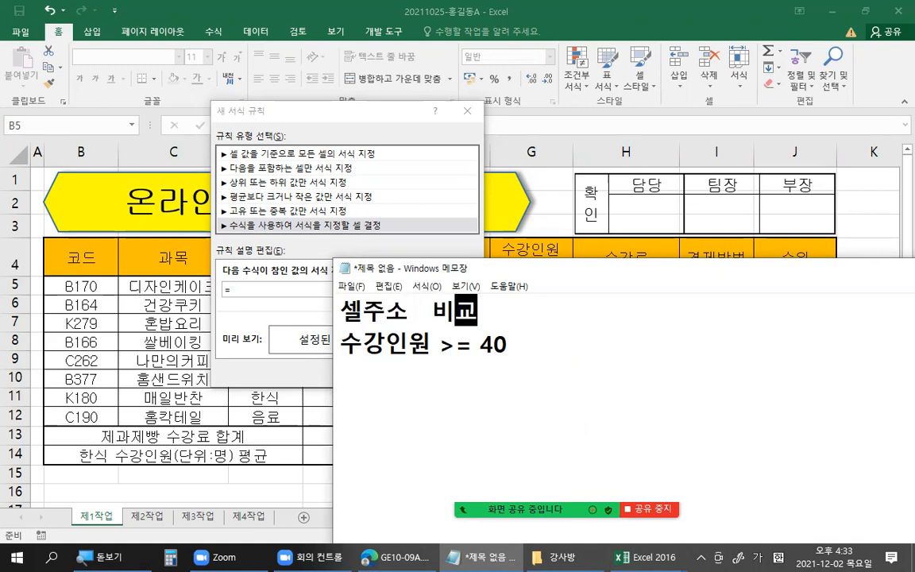
type("  찾는값")
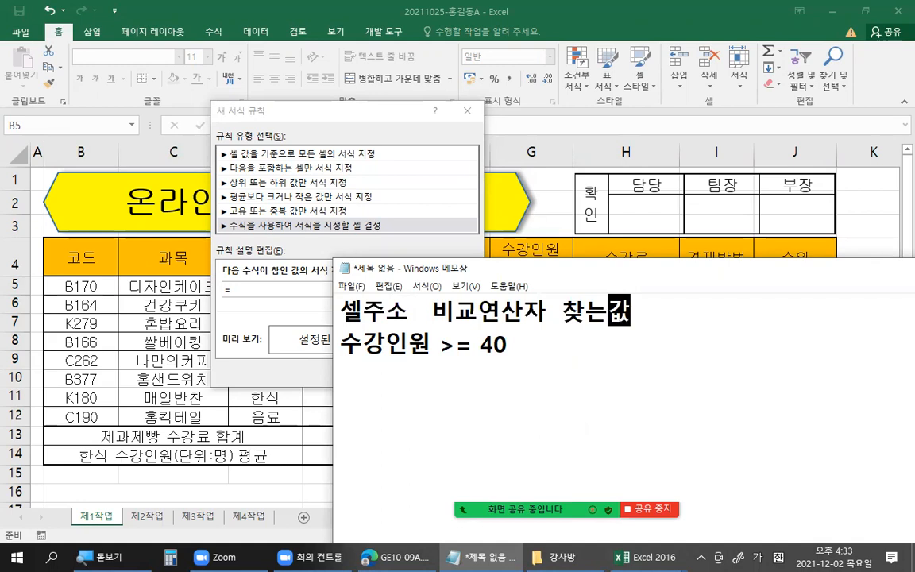
type("(비교값)")
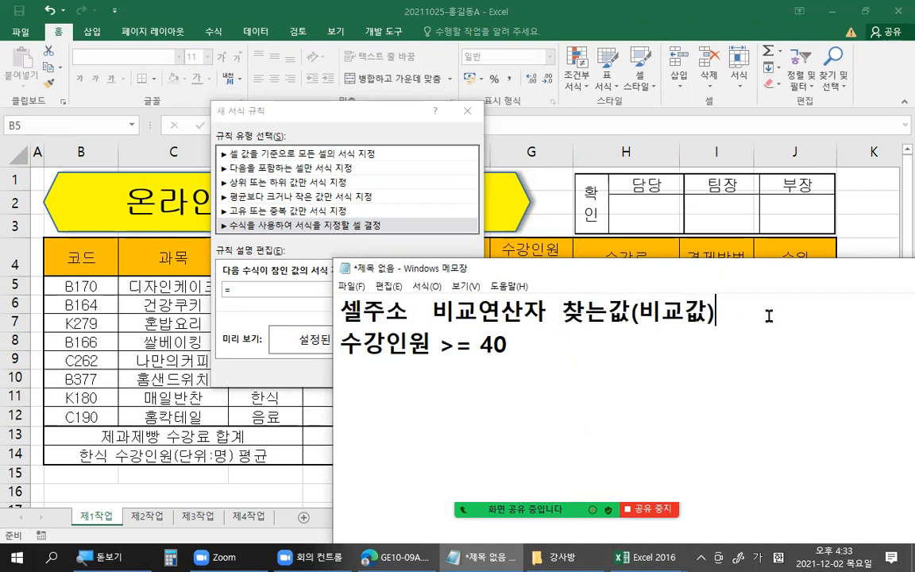
Insert the line "수강인원이 40이상인" between the general pattern and the condition in the note
key("Return")
type("수강인ㅇ")
type("원이 4")
type("0이상인")
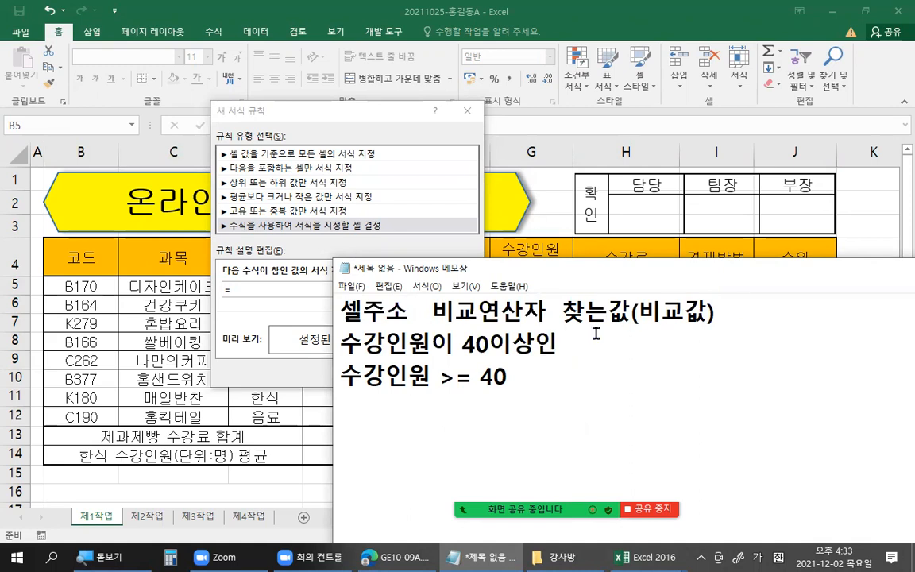
Replace 수강인원 in the note's condition line with the cell address G5, keeping ">= 40"
left_click_drag(342, 373, 515, 374)
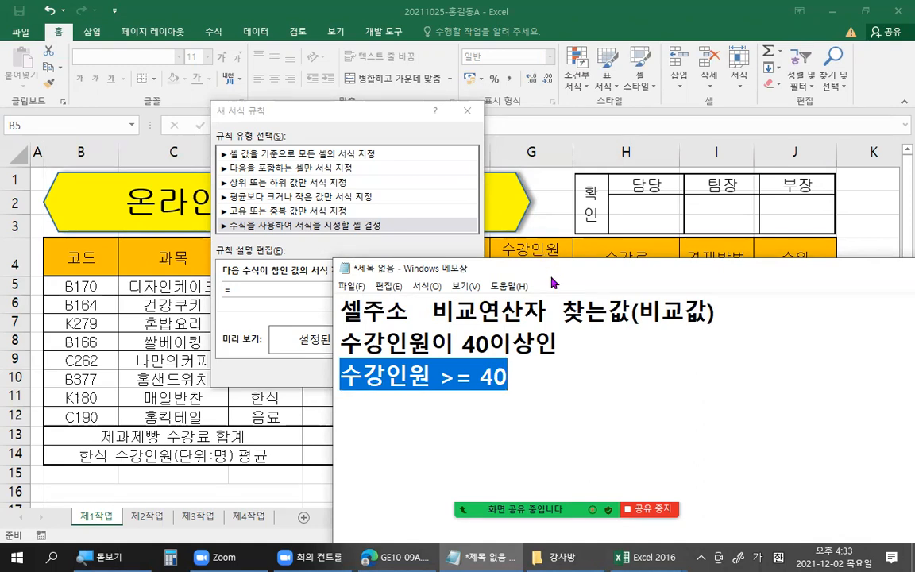
left_click_drag(553, 283, 565, 319)
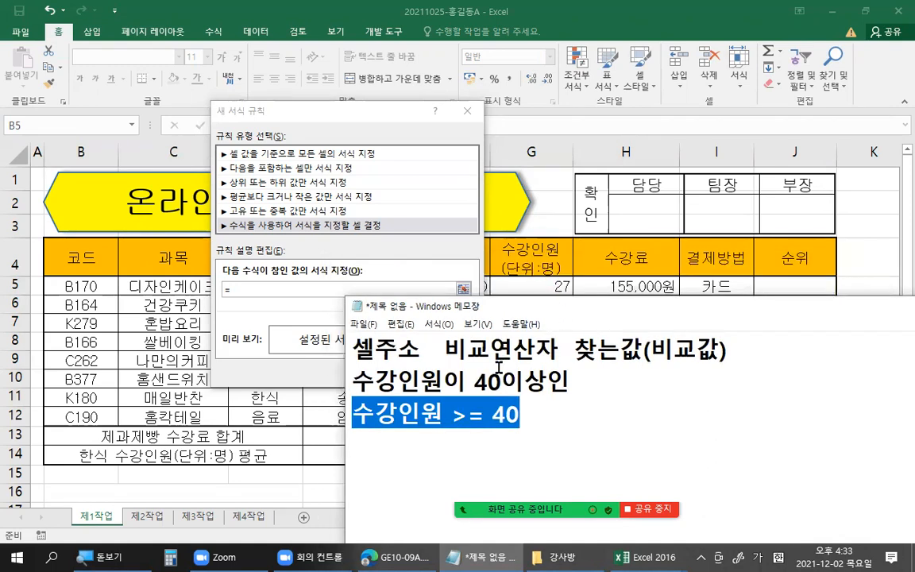
left_click_drag(442, 415, 359, 415)
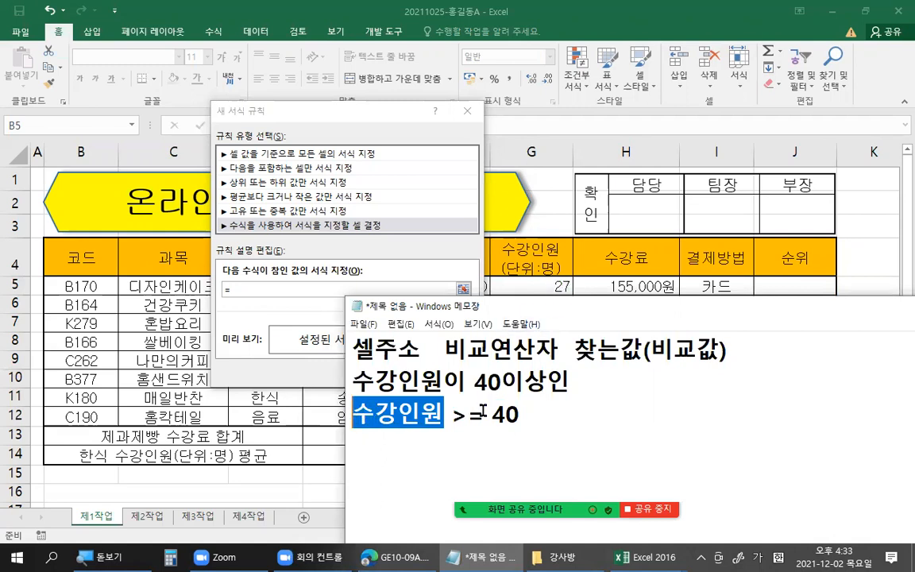
type("G5")
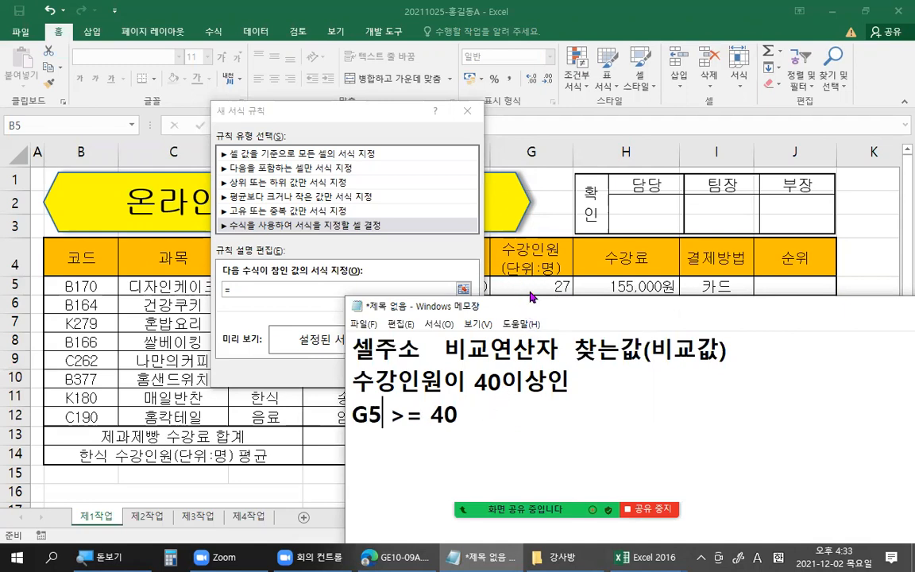
left_click_drag(527, 310, 758, 270)
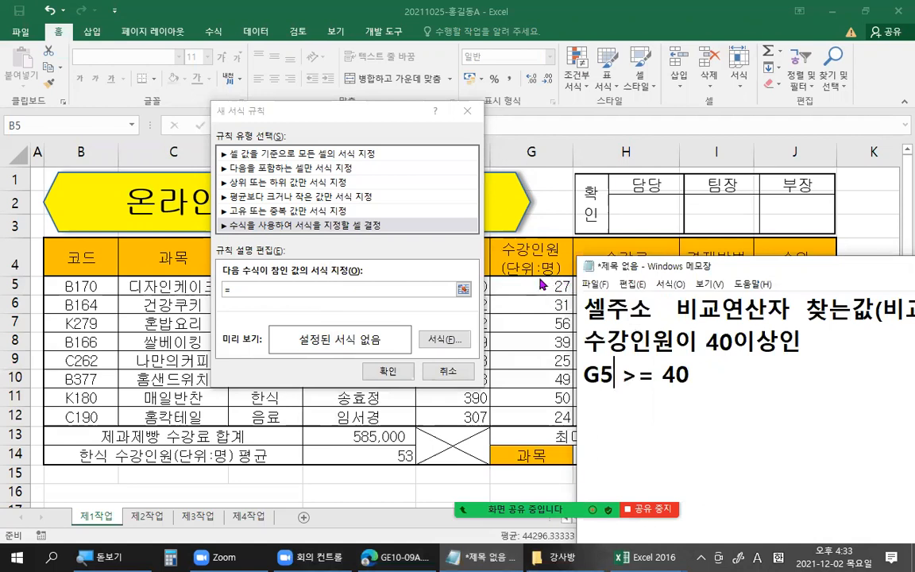
left_click_drag(629, 270, 336, 253)
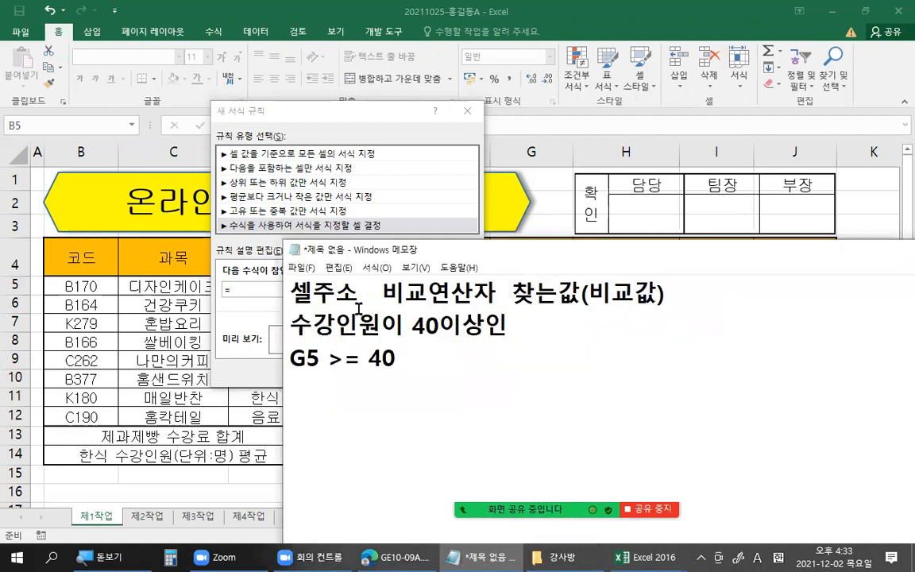
Add "해당열의첫번째값" in front of 셀주소 in the first line of the note
left_click_drag(289, 293, 350, 291)
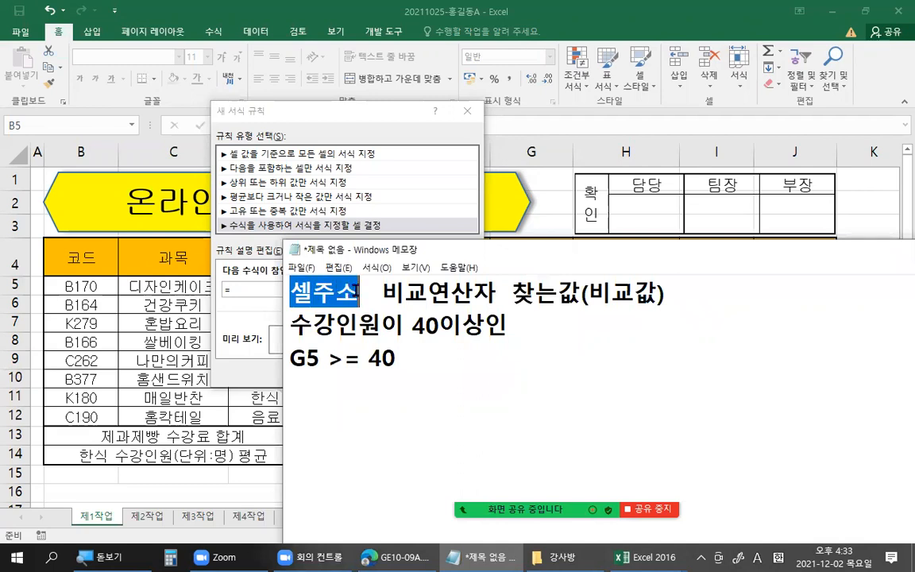
left_click(290, 292)
type("Gㅇ")
key("BackSpace")
key("BackSpace")
type("해당열및")
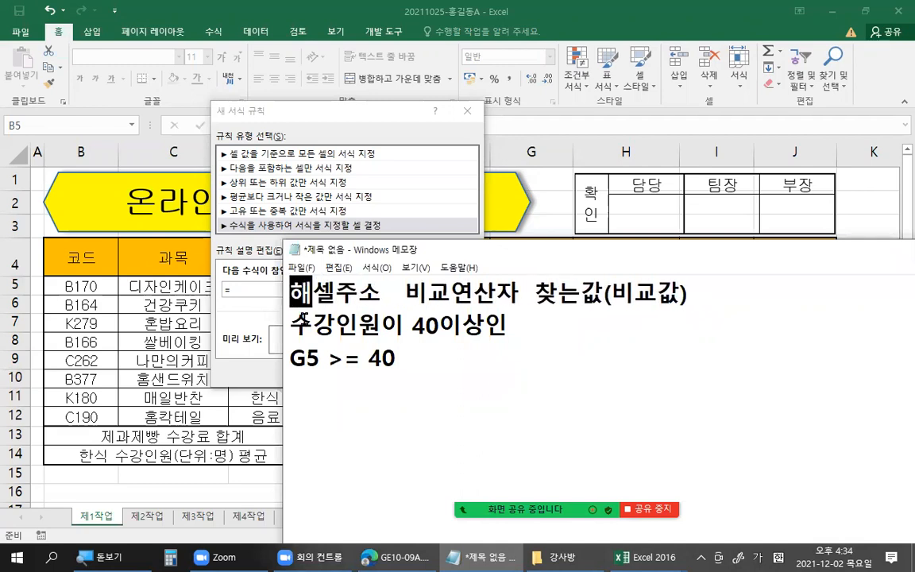
type("첫번째")
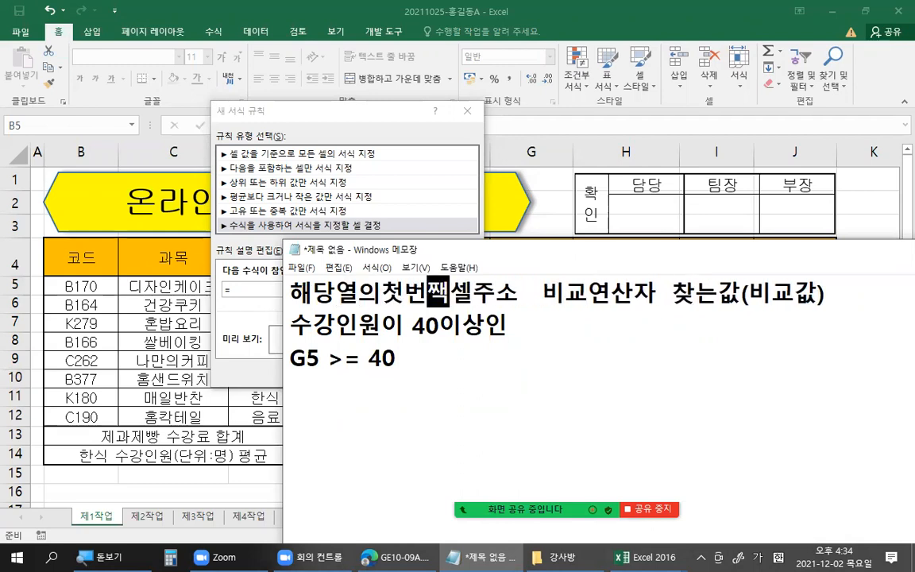
type("값")
Reposition the note to uncover worksheet row 5 and put a $ before G5 so the condition reads "$G5 >= 40"
left_click(448, 250)
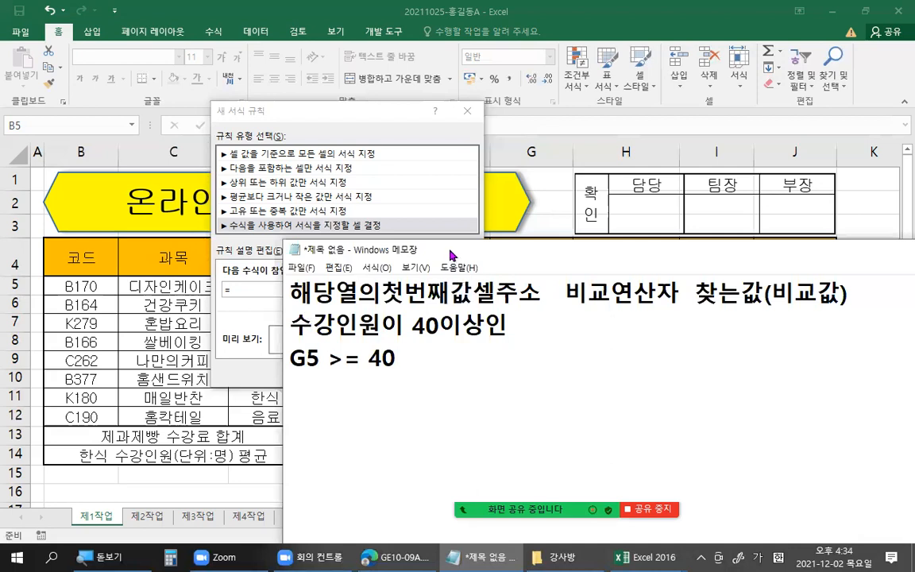
left_click_drag(445, 252, 324, 269)
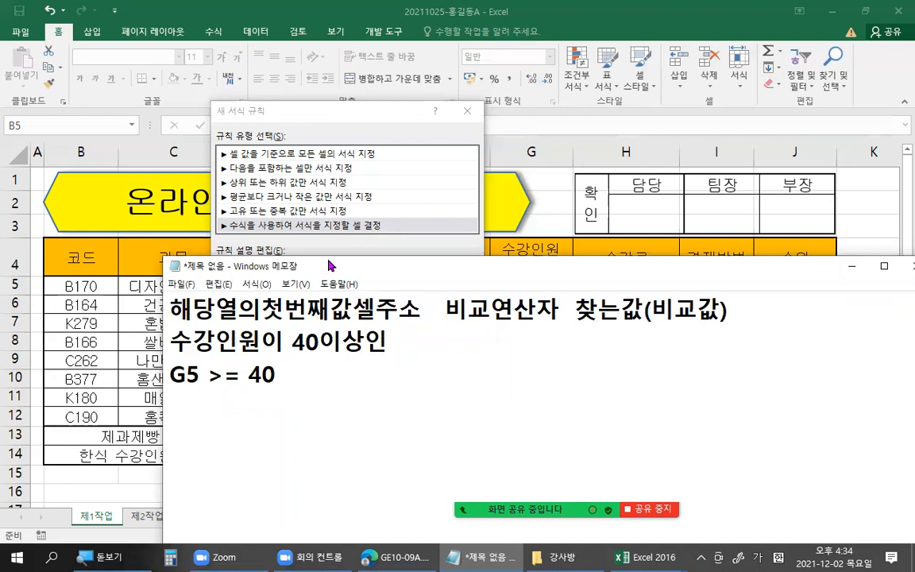
left_click_drag(329, 265, 341, 304)
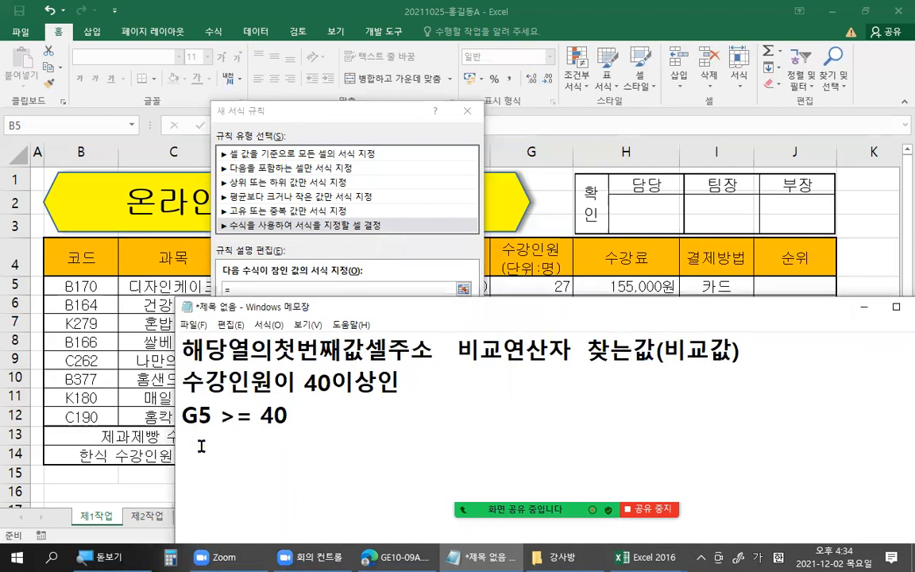
left_click(182, 416)
type("&")
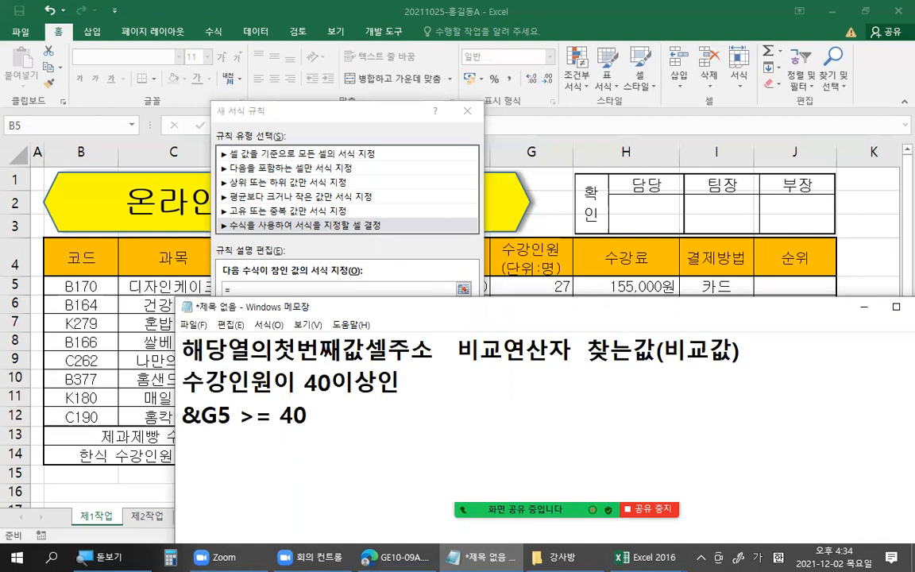
key("BackSpace")
type("$")
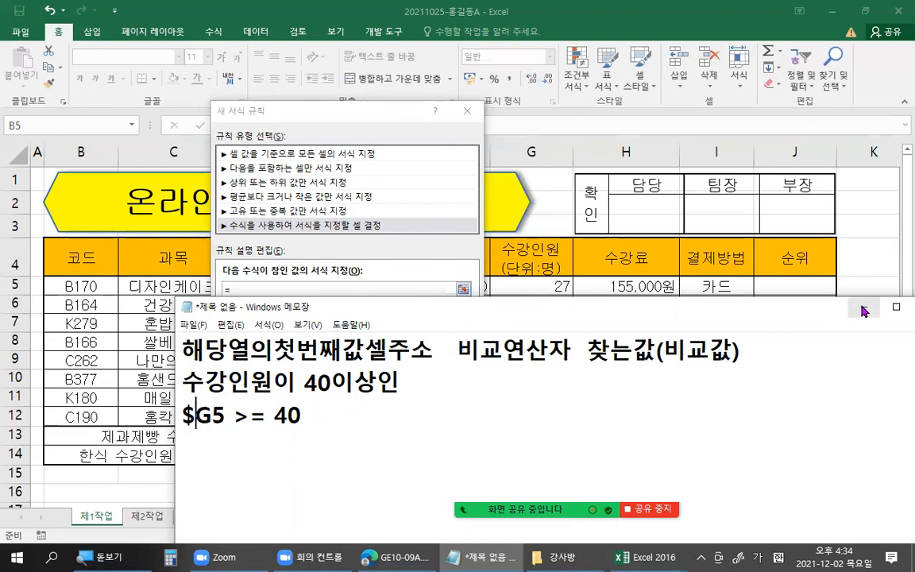
Mark row 5, the note's "수강인원이 40이상인" line and the 수강인원 value in G5 with red pen annotations, clearing each set
key("ctrl+2")
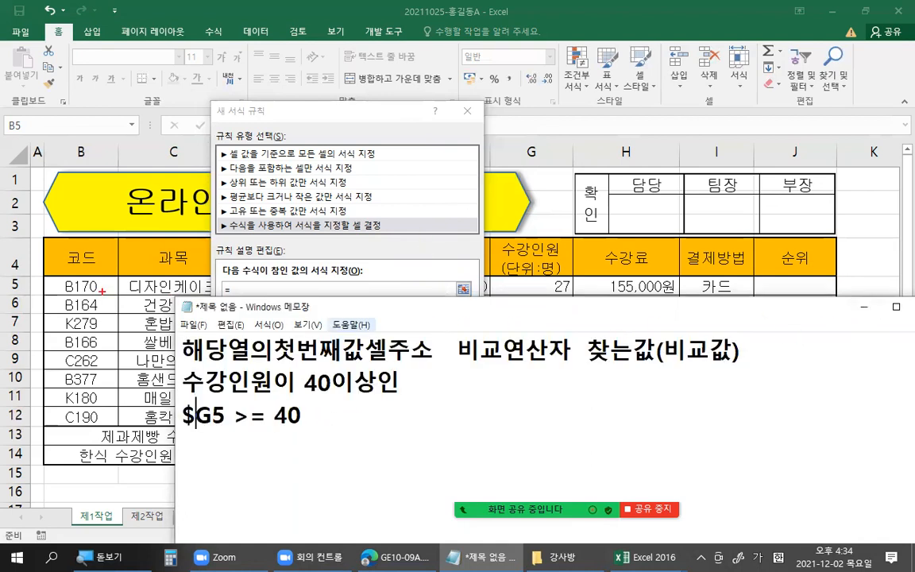
left_click_drag(82, 286, 778, 282)
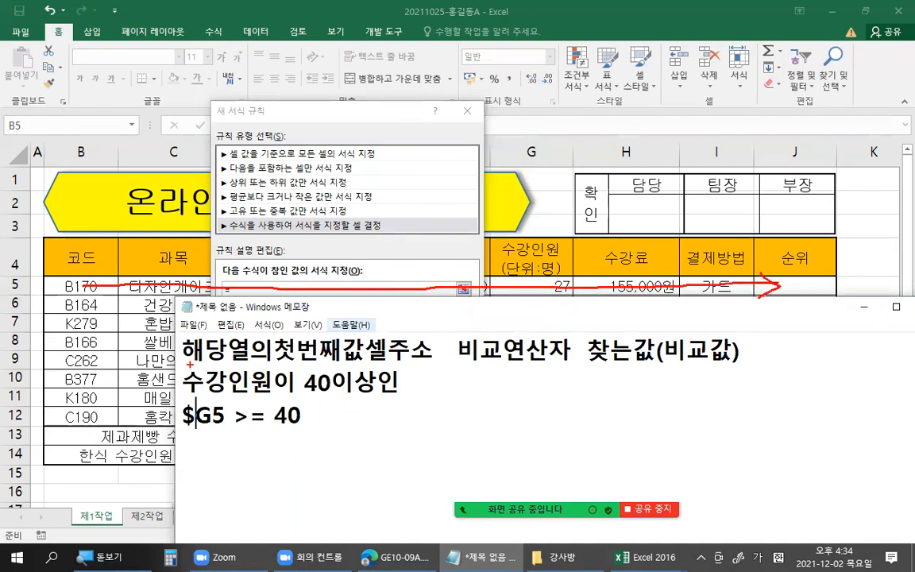
left_click_drag(187, 395, 374, 386)
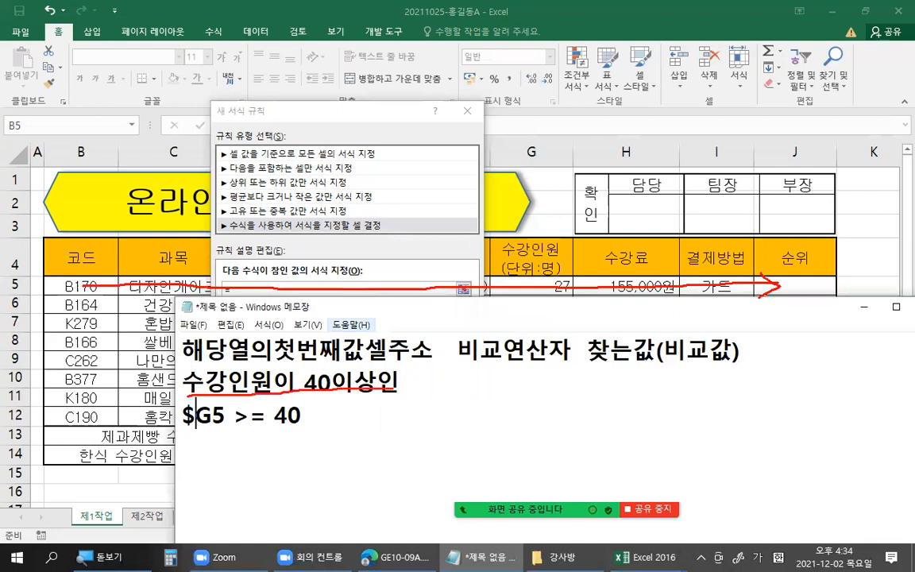
key("Escape")
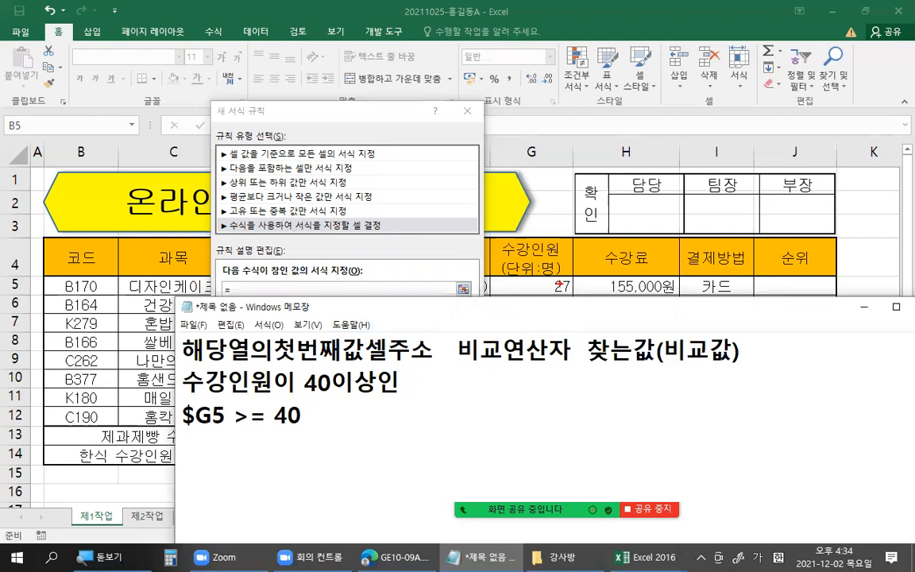
left_click_drag(569, 290, 572, 278)
left_click_drag(70, 288, 786, 280)
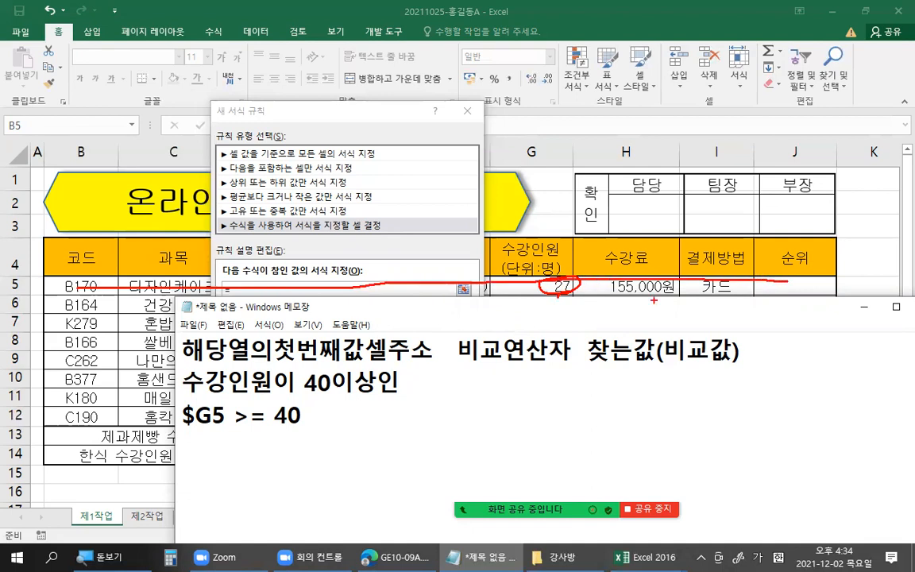
key("Escape")
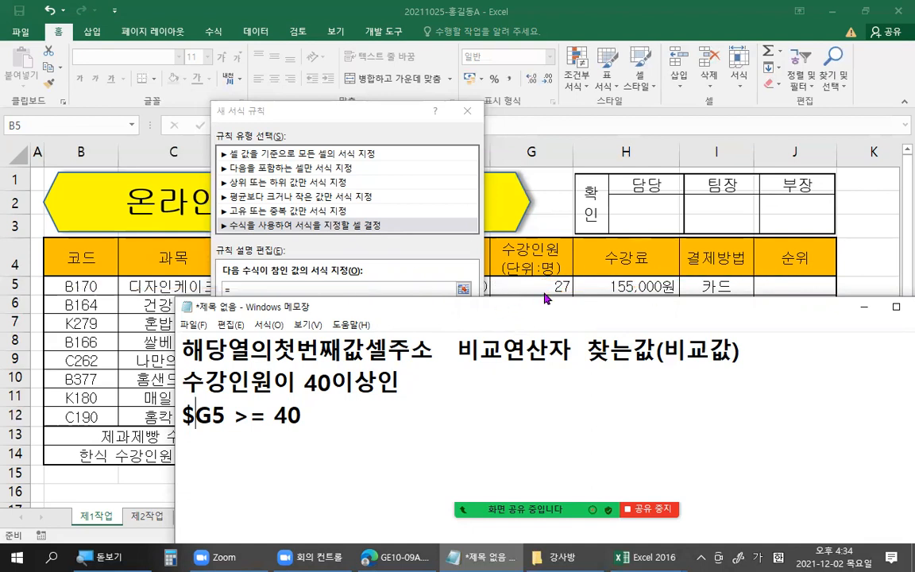
Move the note and the new formatting rule dialog clear of the table data and draw a red line across row 5
left_click_drag(549, 314, 560, 450)
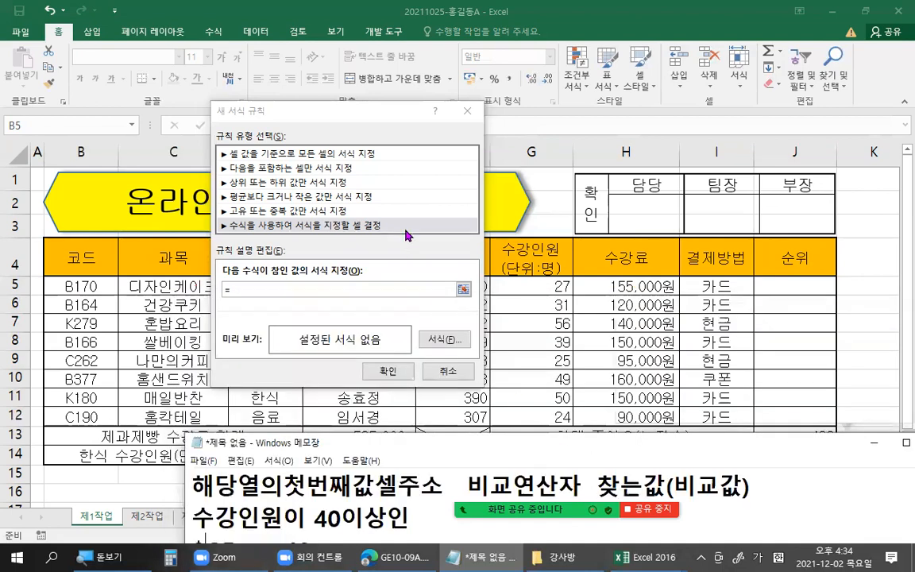
left_click_drag(385, 113, 261, 18)
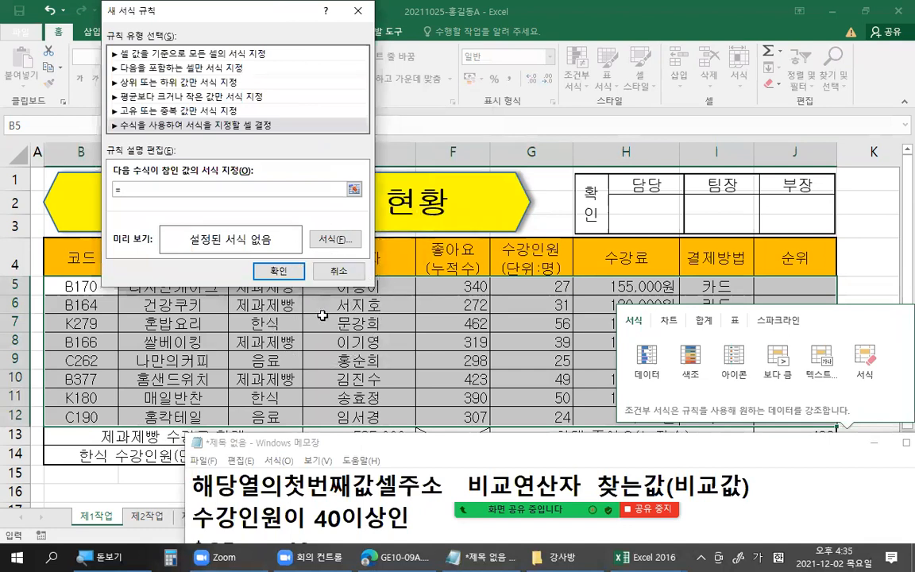
mouse_move(68, 289)
left_mouse_down()
mouse_move(397, 280)
mouse_move(786, 285)
left_mouse_up()
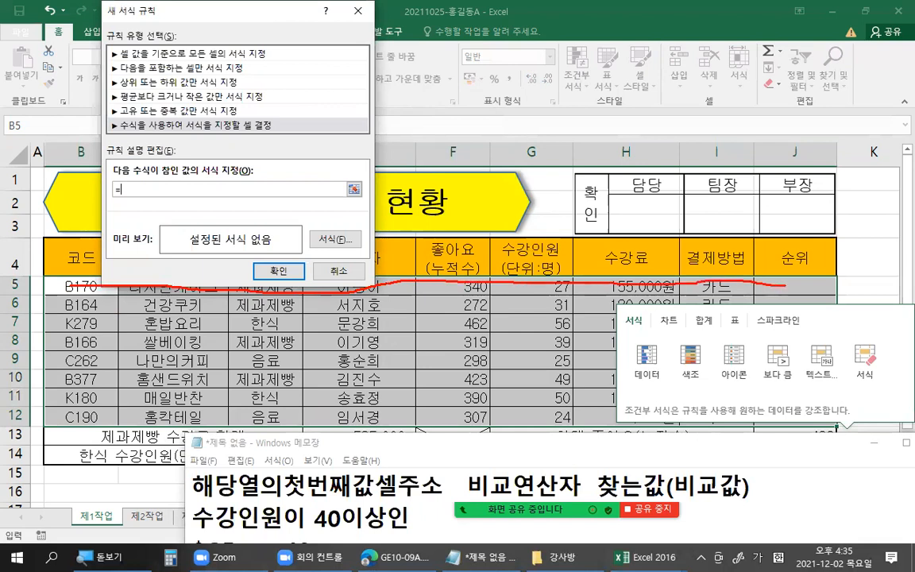
Circle the 수강인원 column values and the column G header with the red pen, clearing each set of marks
mouse_move(550, 276)
left_mouse_down()
mouse_move(537, 263)
mouse_move(520, 421)
mouse_move(588, 365)
mouse_move(548, 266)
left_mouse_up()
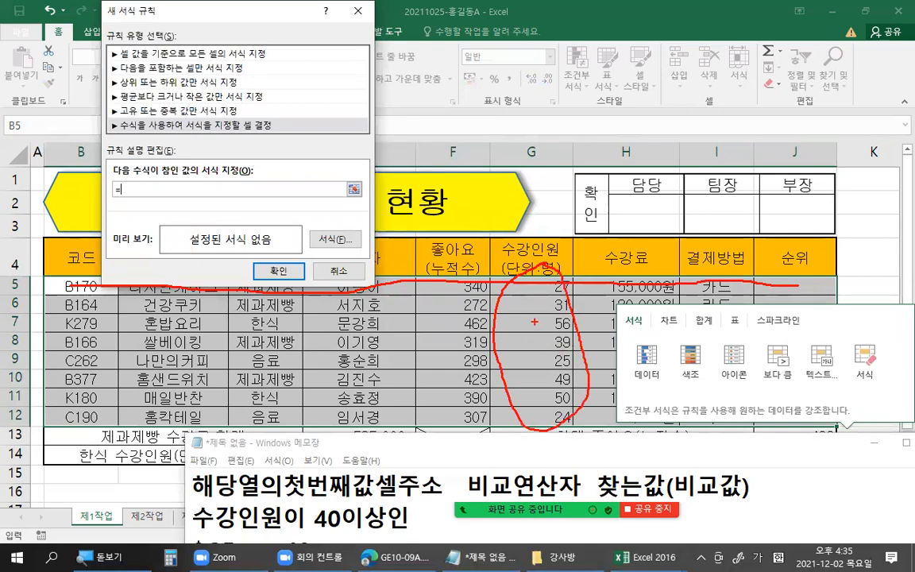
key("Escape")
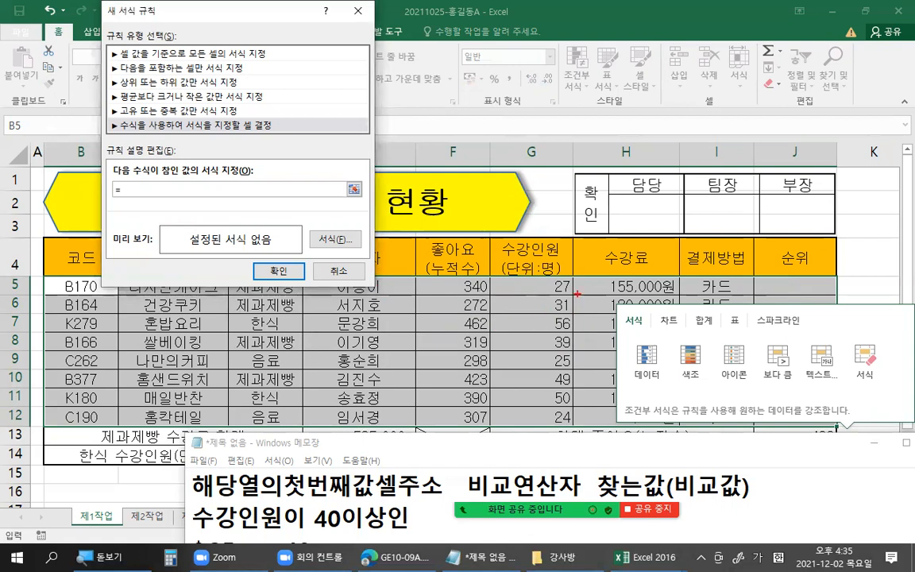
mouse_move(542, 162)
left_mouse_down()
mouse_move(515, 142)
mouse_move(547, 155)
left_mouse_up()
mouse_move(565, 291)
left_mouse_down()
mouse_move(513, 319)
mouse_move(530, 417)
mouse_move(589, 372)
mouse_move(582, 272)
left_mouse_up()
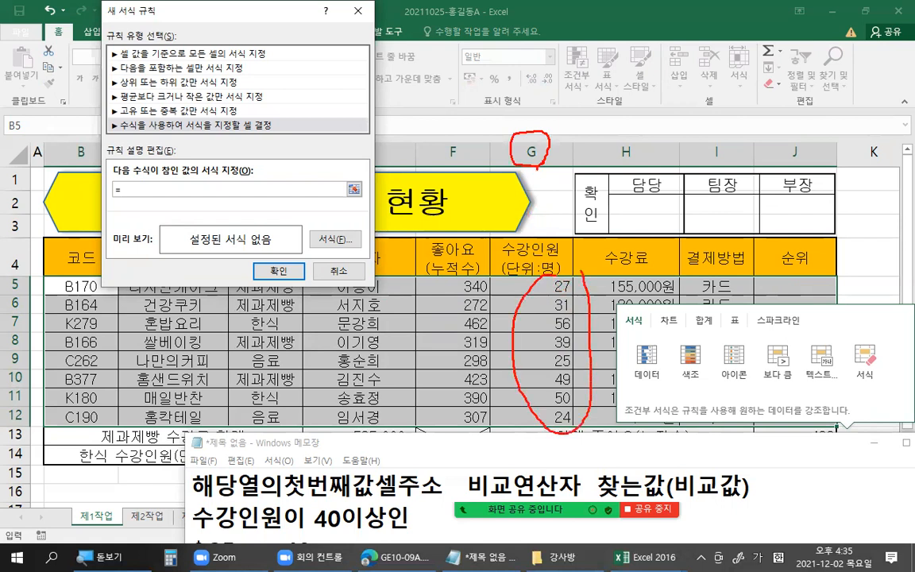
key("Escape")
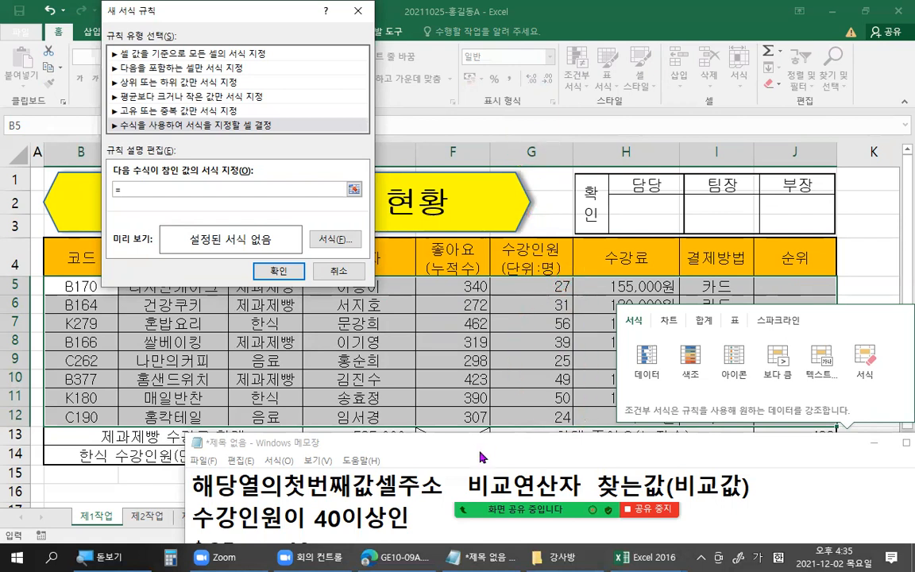
Uncover the "$G5 >= 40" line of the note, highlight it, and move the note back below the table data
left_click(476, 442)
left_click_drag(476, 435, 476, 337)
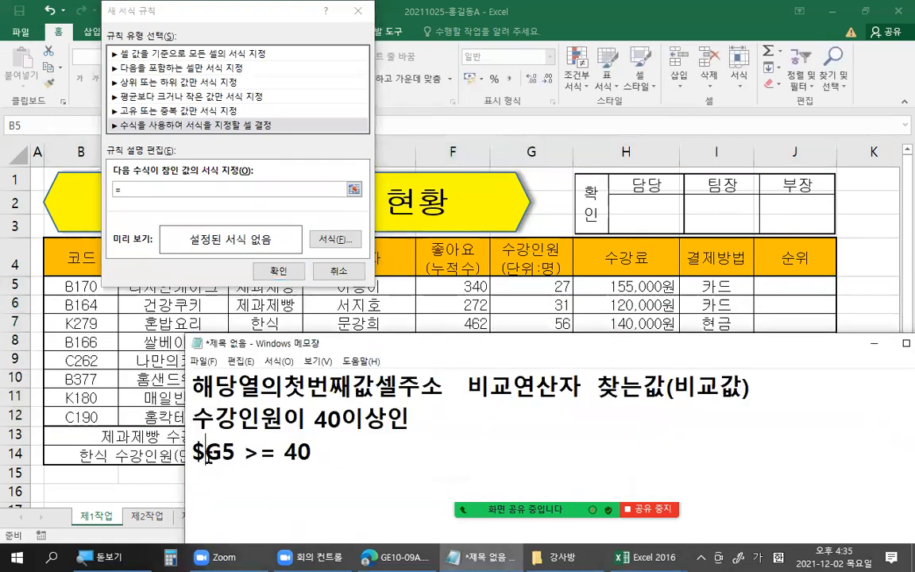
left_click_drag(192, 451, 217, 482)
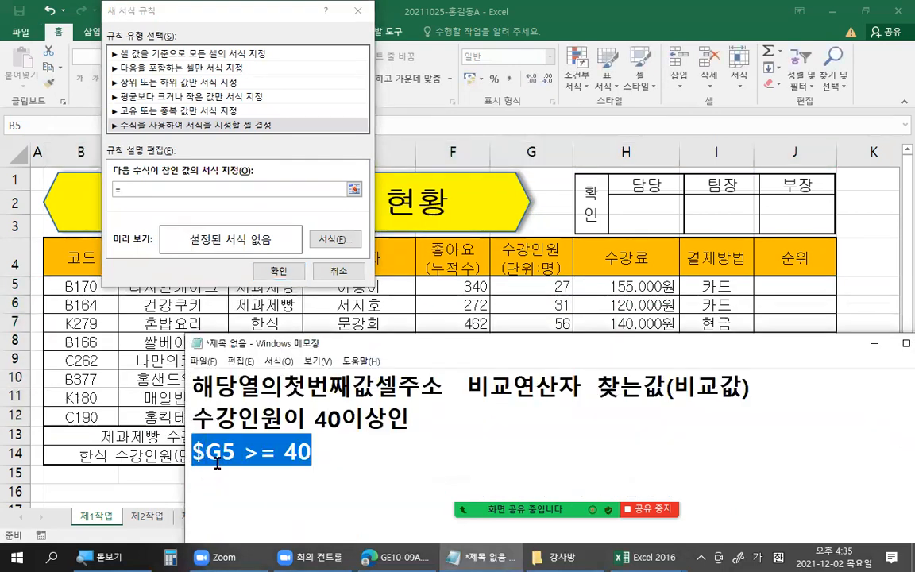
left_click(208, 471)
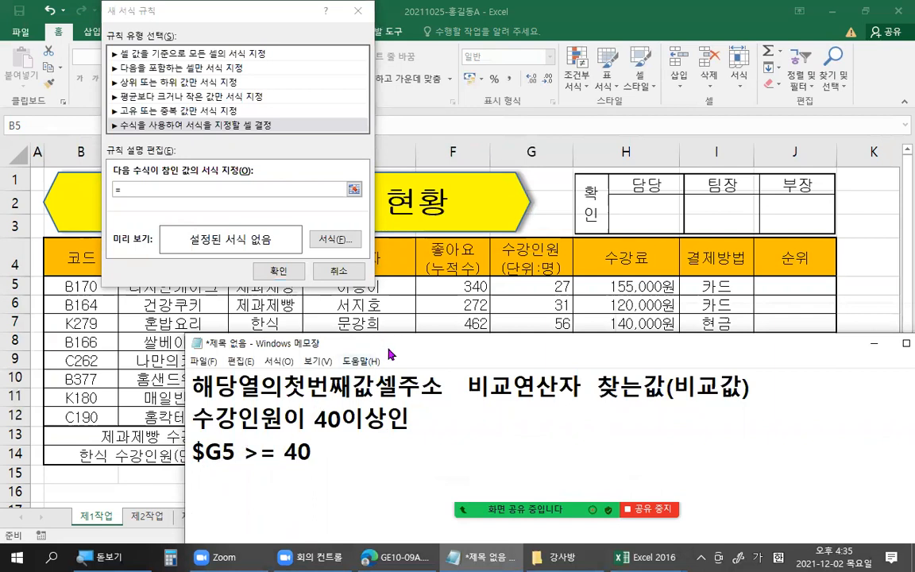
left_click_drag(390, 355, 434, 440)
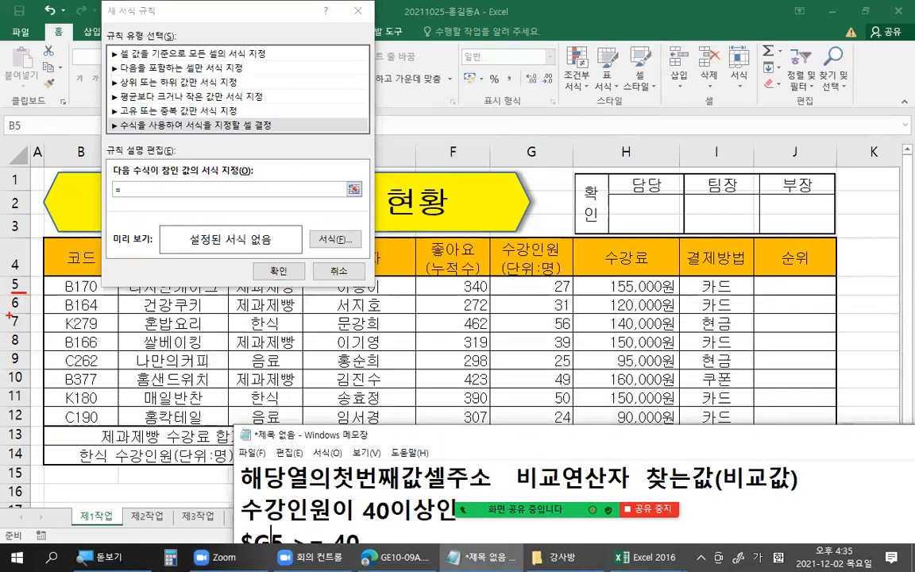
Mark the row numbers and the 수강인원 values from G5 down to G12 with red pen lines, an arrow and circles, then clear them
left_click_drag(532, 293, 605, 291)
mouse_move(535, 313)
left_mouse_down()
mouse_move(585, 312)
mouse_move(577, 336)
left_mouse_up()
left_click_drag(531, 282, 525, 404)
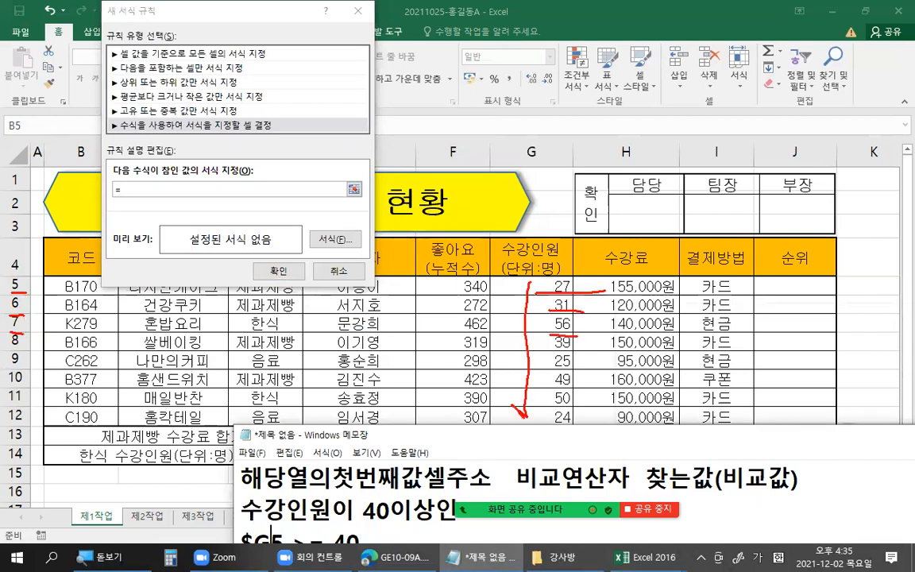
left_click_drag(540, 270, 579, 296)
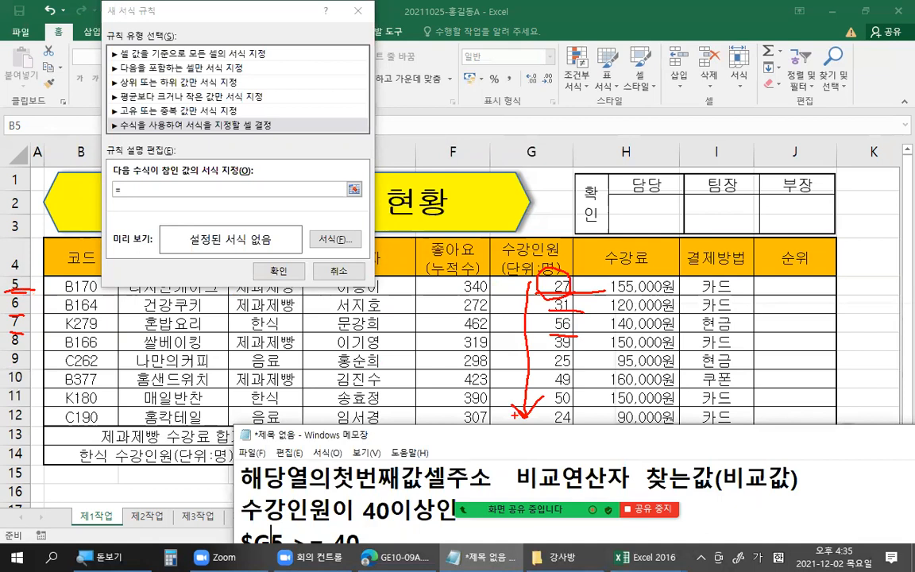
mouse_move(22, 294)
left_mouse_down()
mouse_move(26, 279)
mouse_move(16, 305)
left_mouse_up()
mouse_move(36, 419)
left_mouse_down()
mouse_move(2, 416)
mouse_move(32, 421)
left_mouse_up()
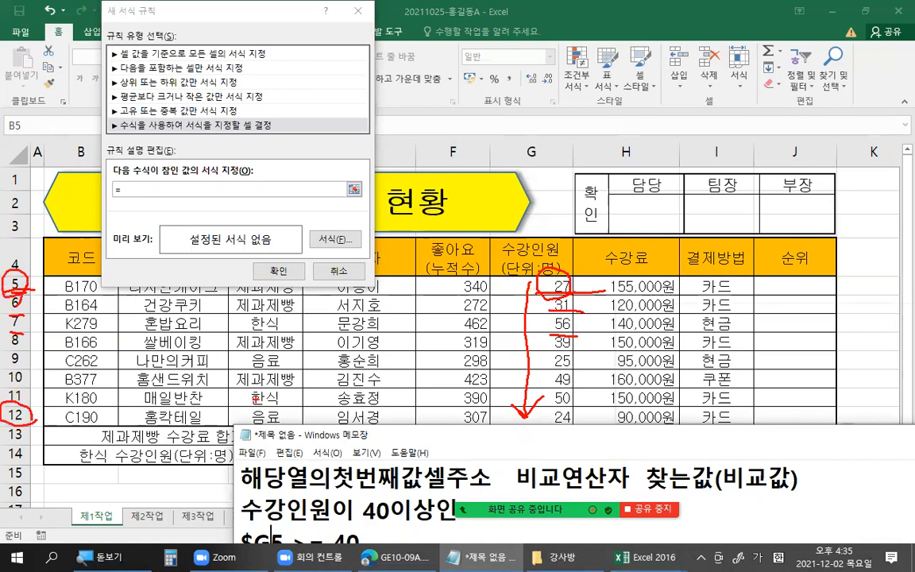
left_click_drag(576, 416, 579, 402)
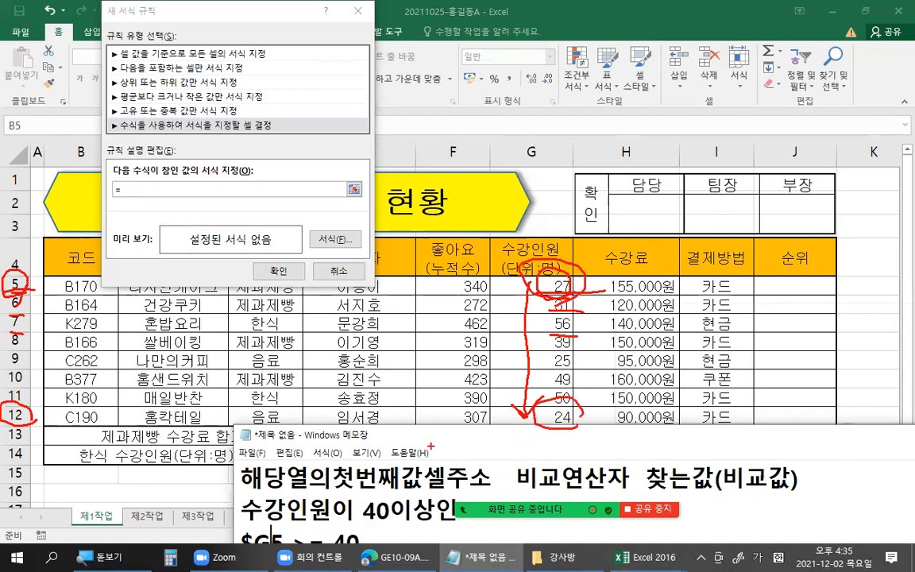
key("Escape")
Move the note up and highlight the row number 5 and the $ sign in its "$G5 >= 40" condition
left_click_drag(456, 444, 471, 296)
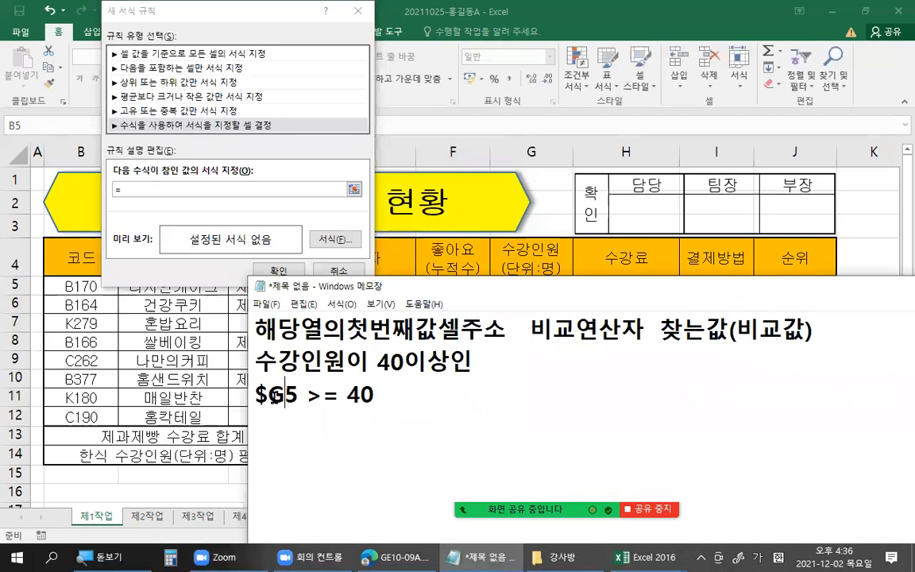
left_click_drag(285, 395, 297, 395)
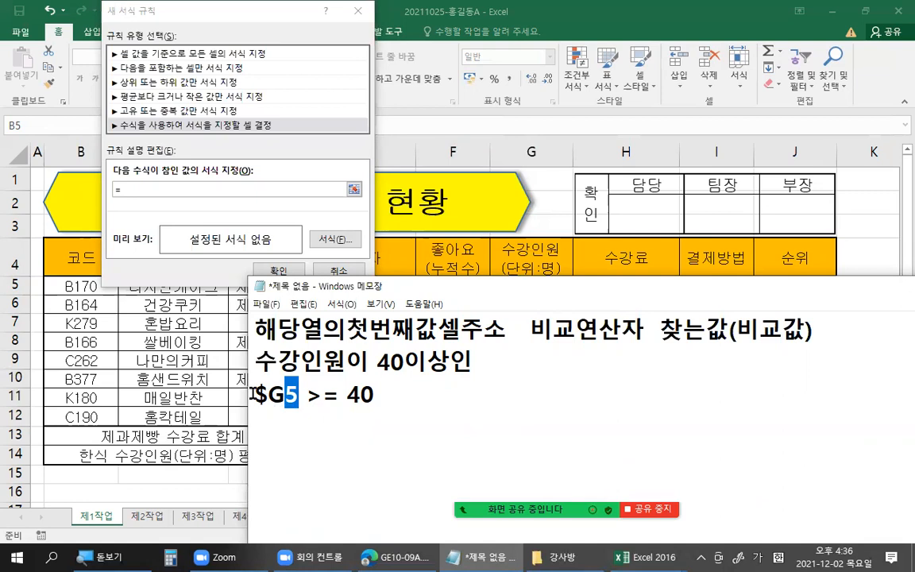
left_click_drag(255, 394, 268, 394)
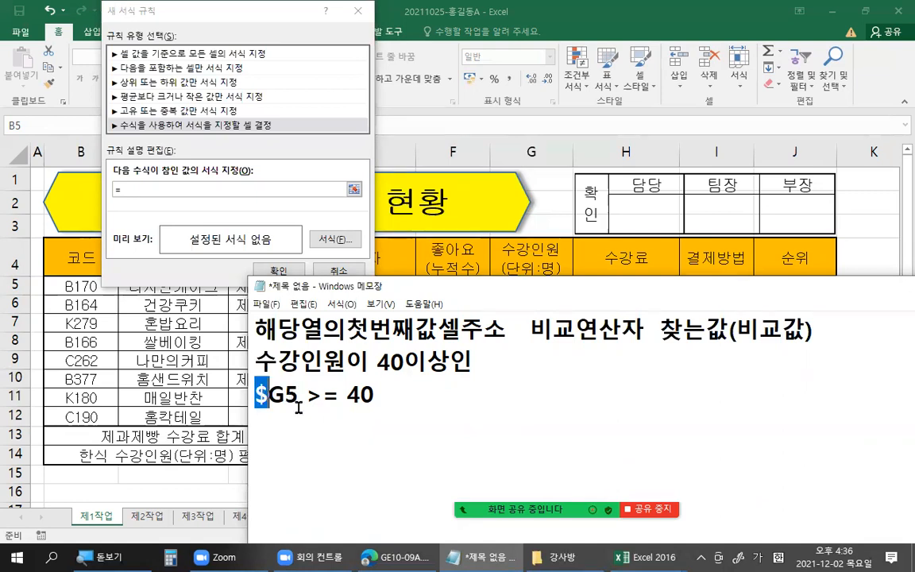
left_click(298, 401)
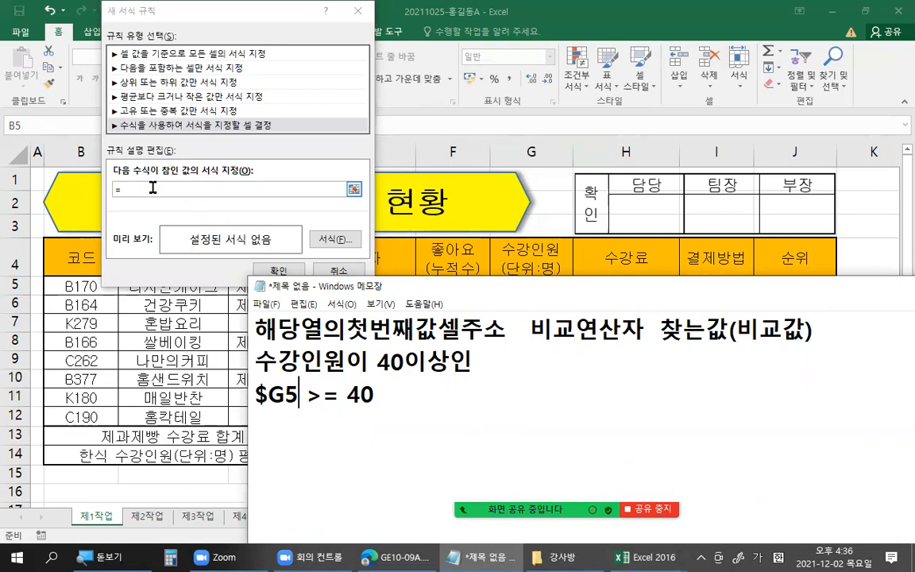
Put the note out of sight and reposition the new formatting rule dialog so the 수강인원 values are uncovered
left_click(292, 239)
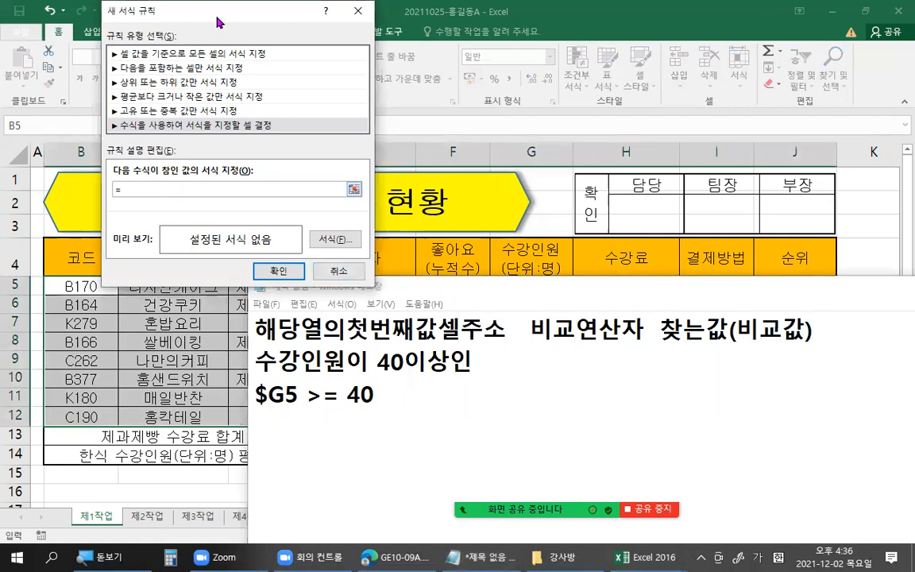
left_click_drag(222, 22, 358, 91)
left_click(615, 284)
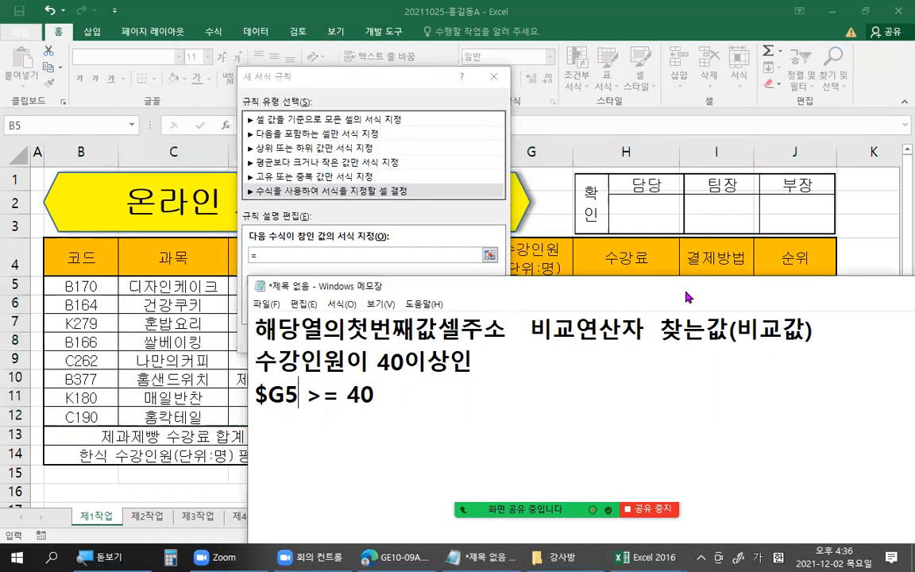
left_click_drag(616, 284, 368, 351)
left_click(689, 351)
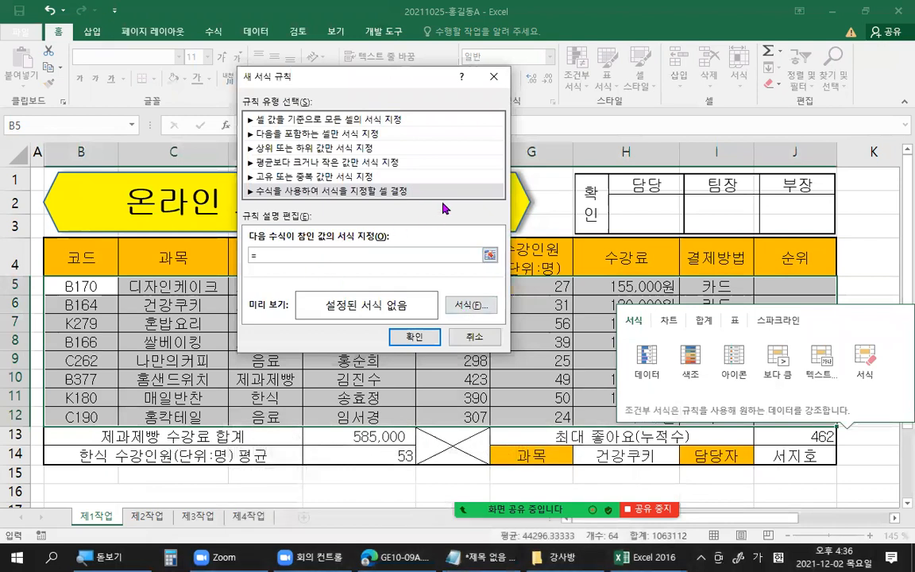
left_click_drag(370, 82, 334, 91)
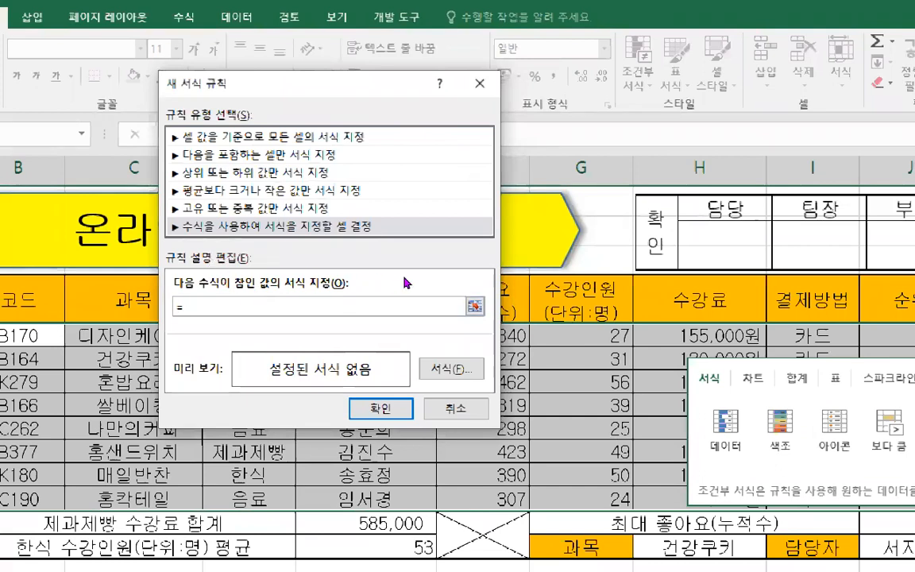
Enter the rule formula =$G5>=40, referencing cell G5 with only its column fixed
left_click(560, 334)
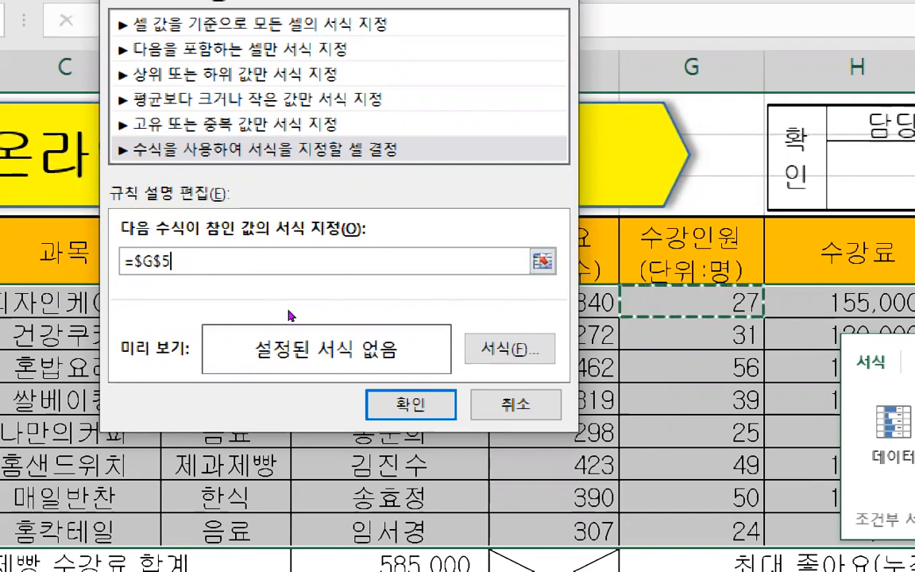
key("F4")
key("F4")
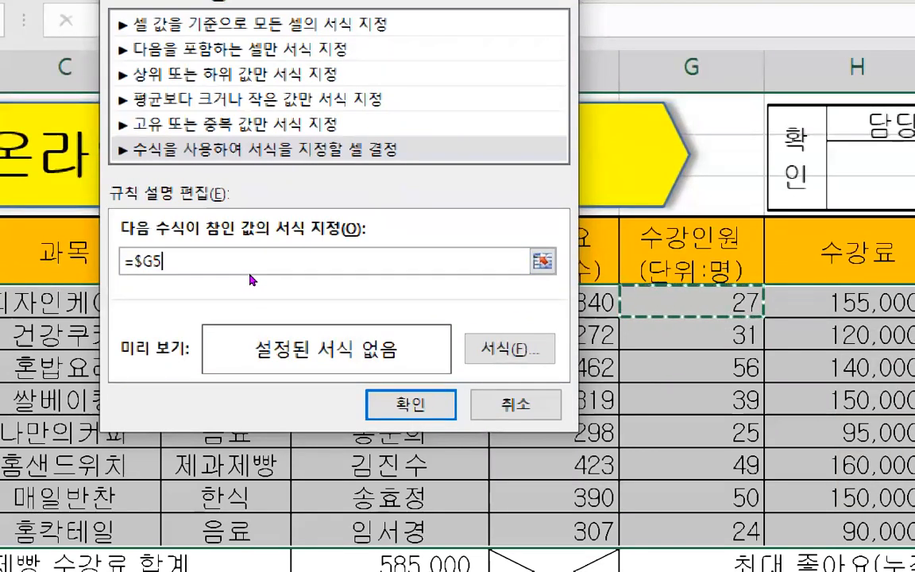
key("F4")
key("F4")
double_click(229, 260)
key("Right")
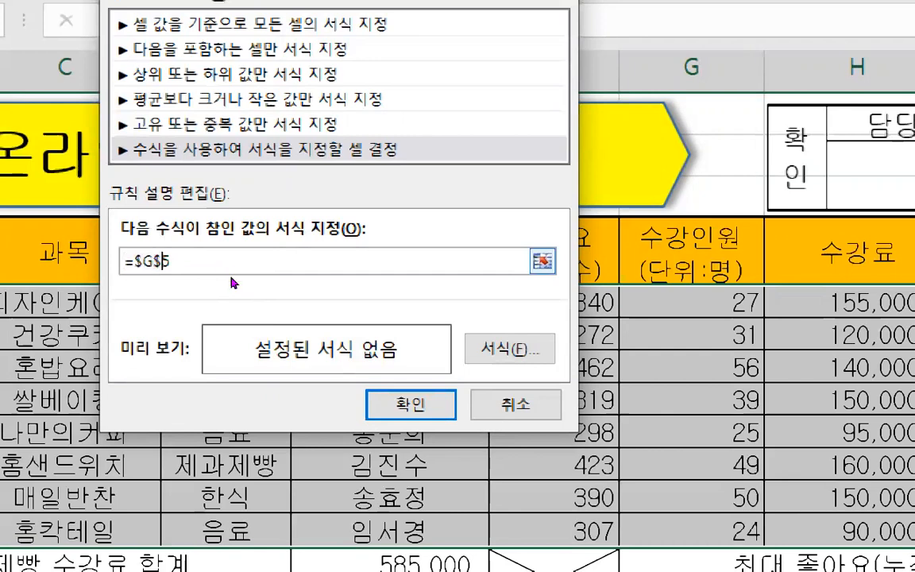
key("BackSpace")
left_click(232, 263)
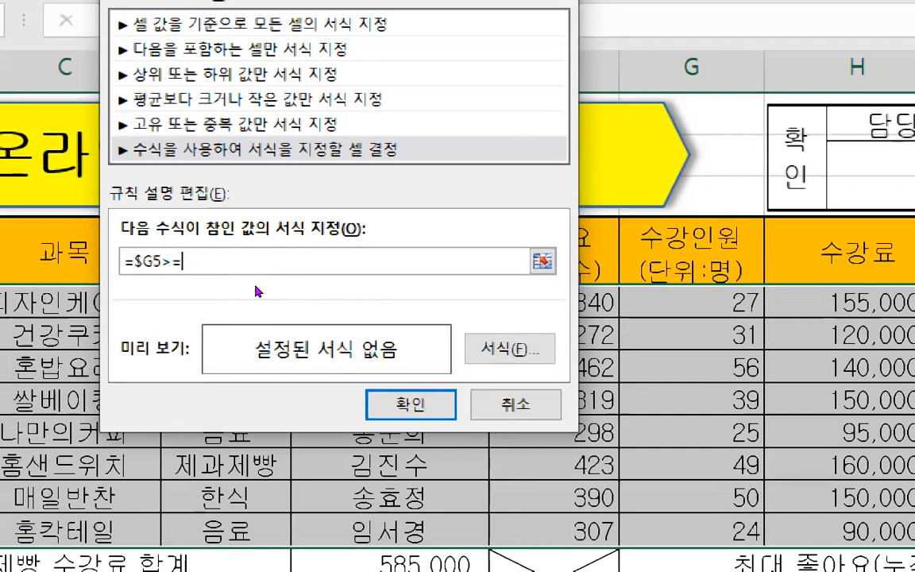
type(">=40")
Highlight the comparison operator, the value 40 and the $G5 reference within the rule formula to review its parts
double_click(231, 263)
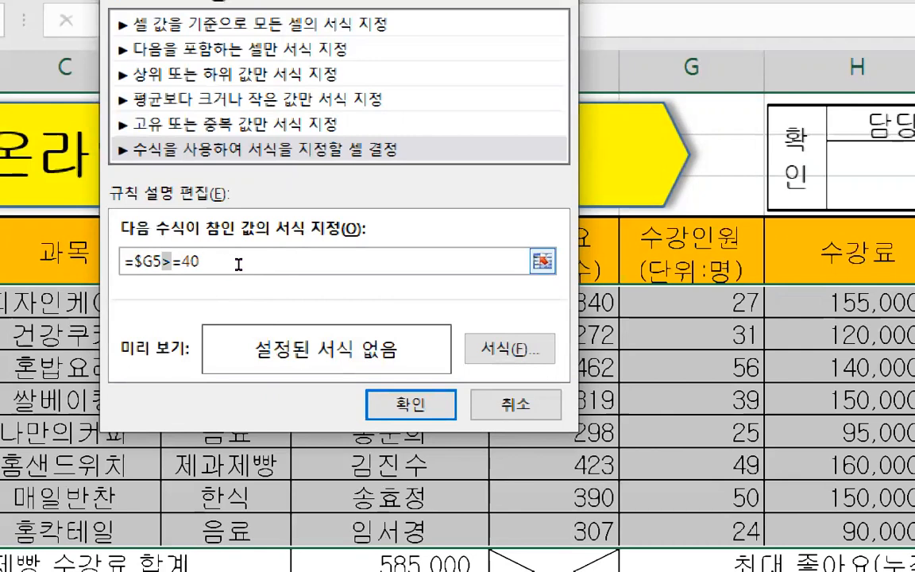
double_click(216, 263)
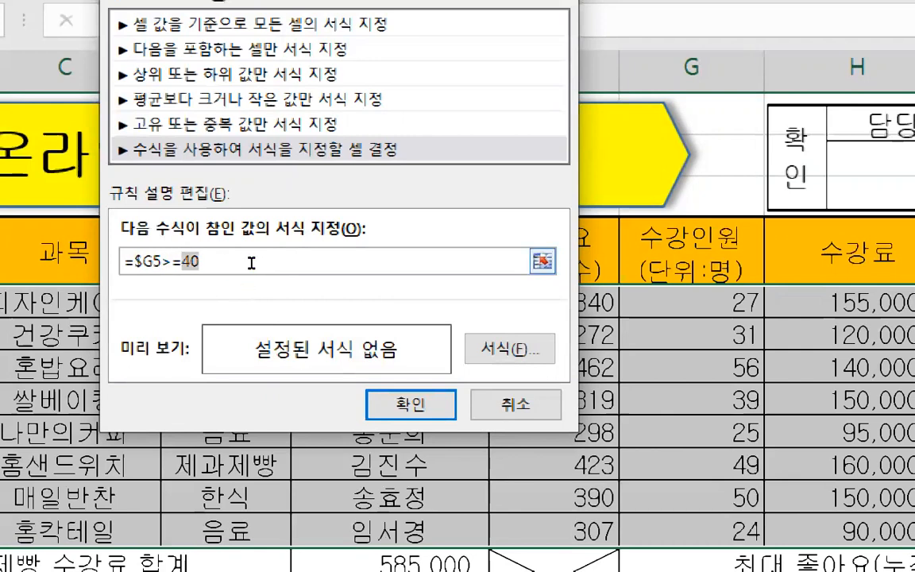
key("Home")
key("Right")
key("shift+Right")
key("shift+Right")
key("shift+Right")
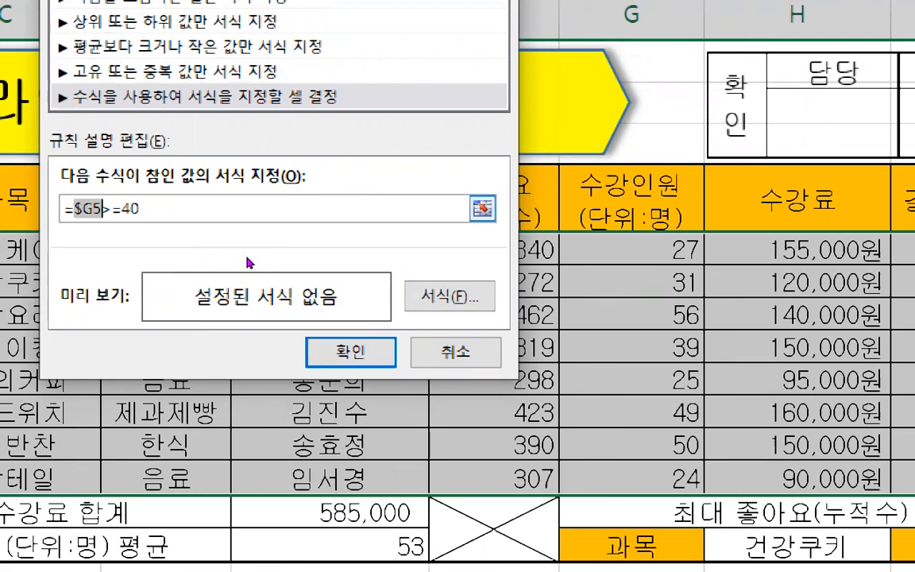
Set the rule's font format to 굵게 with the standard colour 파랑 and apply the rule to the table
left_click(420, 310)
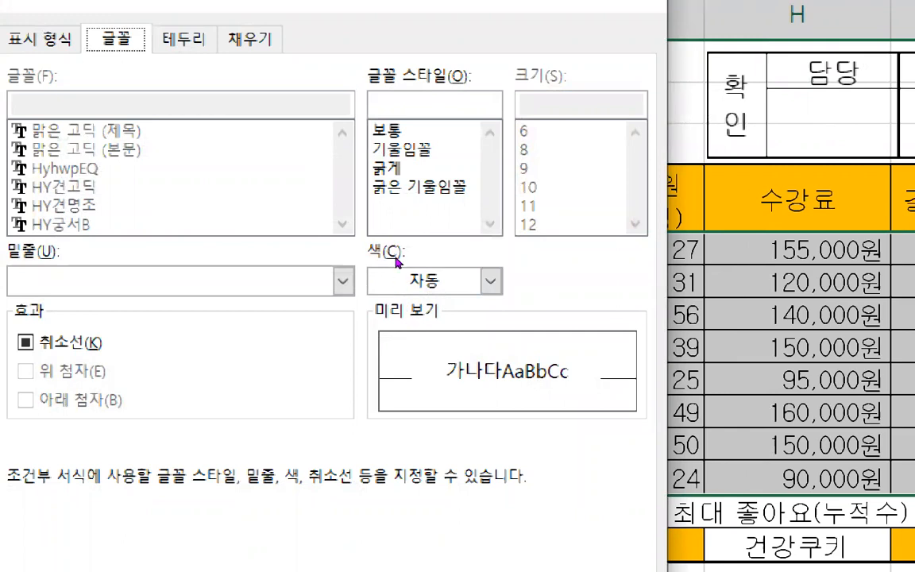
left_click(386, 168)
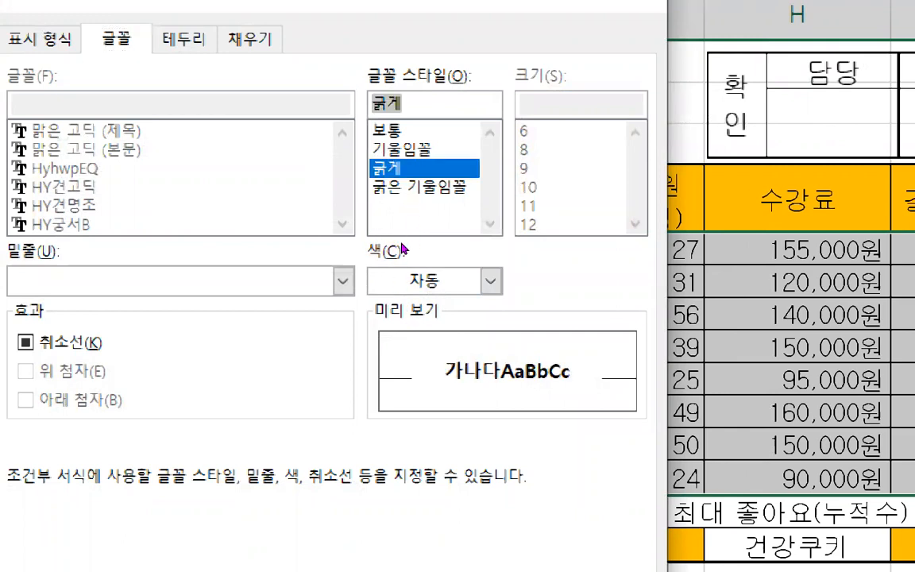
left_click(491, 280)
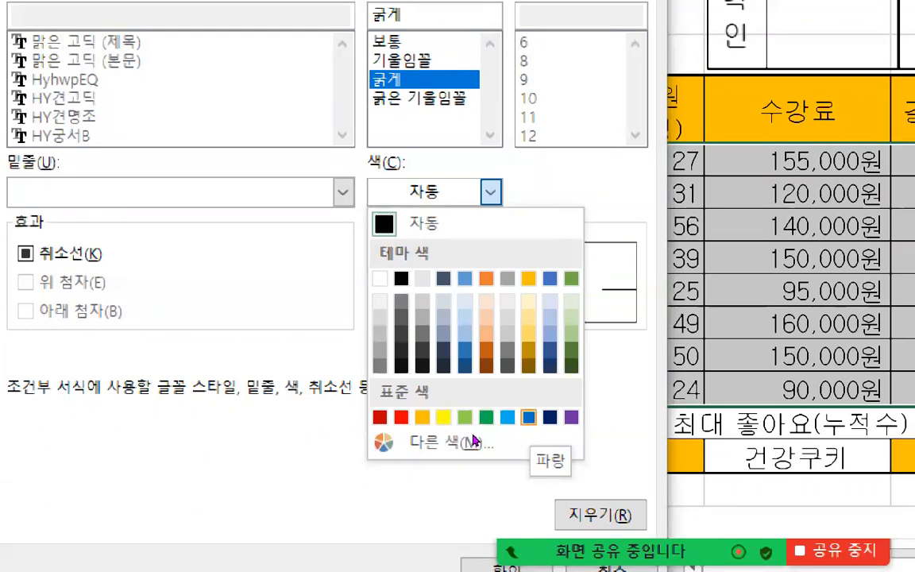
left_click(528, 418)
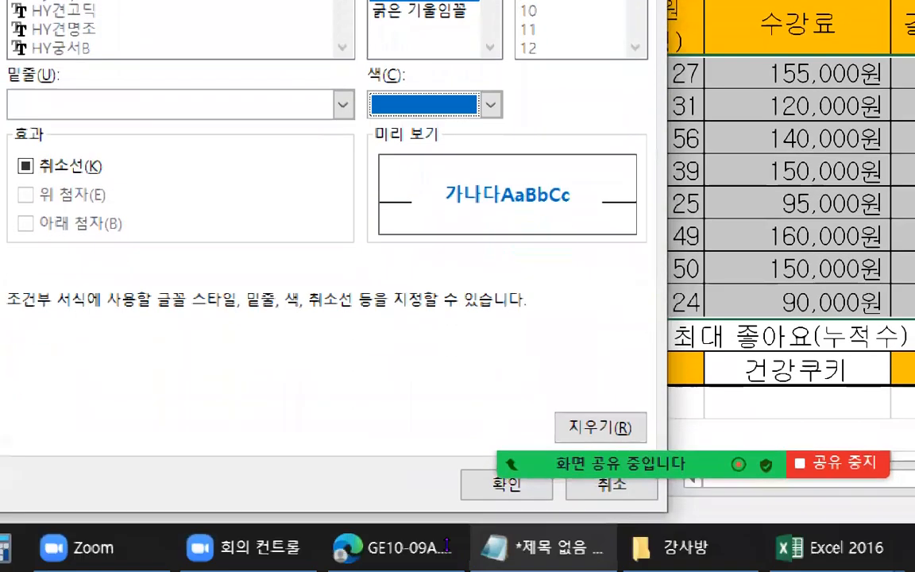
left_click(501, 483)
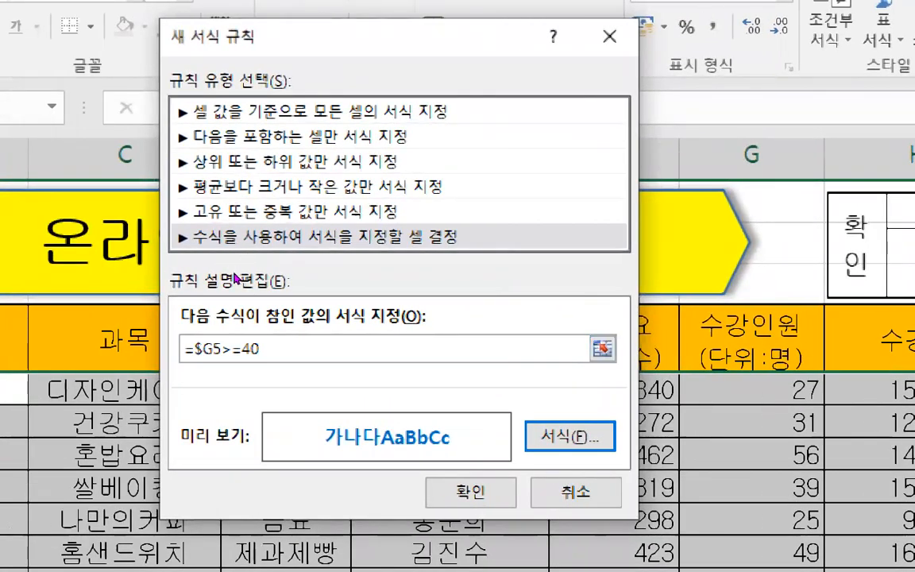
left_click(378, 355)
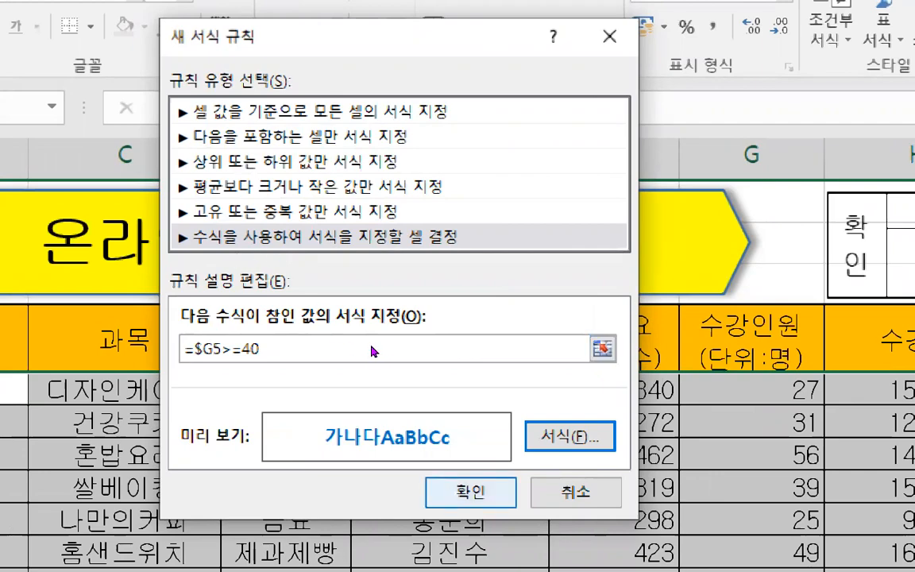
key("Return")
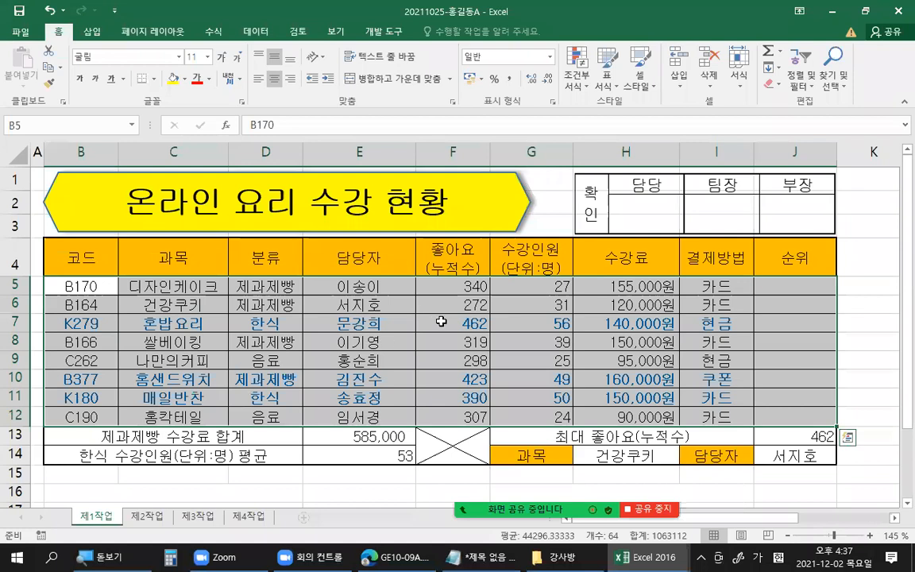
Check the conditional formatting by selecting G7, the cells across row 7 and the range E10:H11
left_click(516, 323)
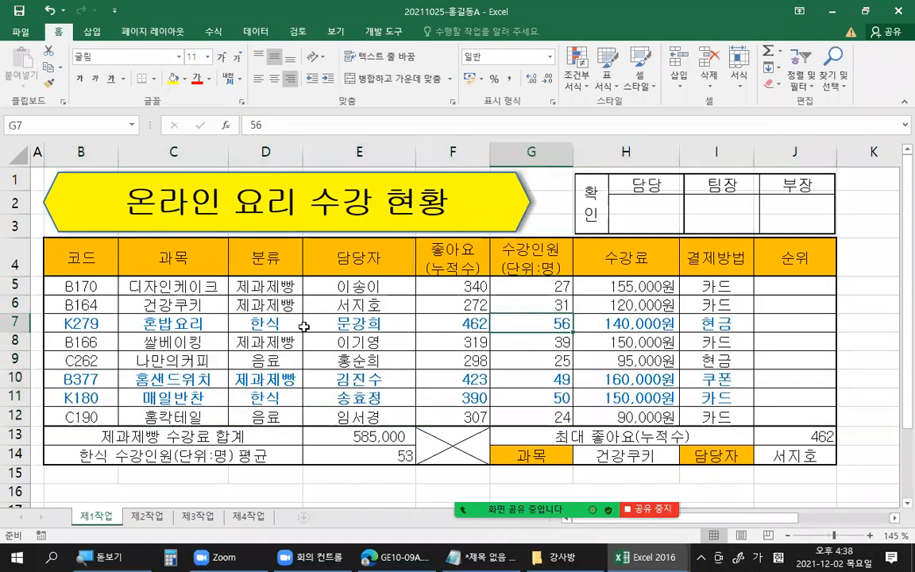
left_click_drag(88, 322, 777, 313)
left_click_drag(358, 397, 628, 381)
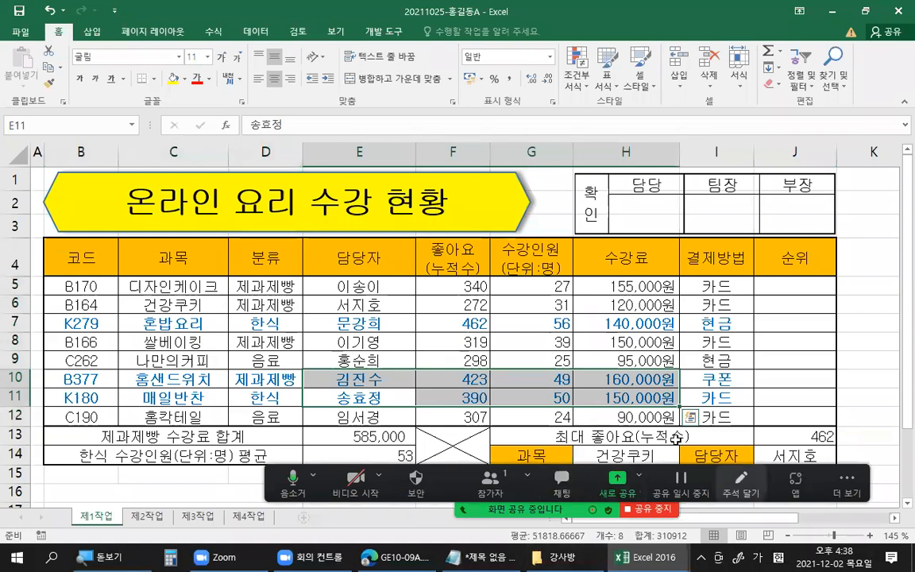